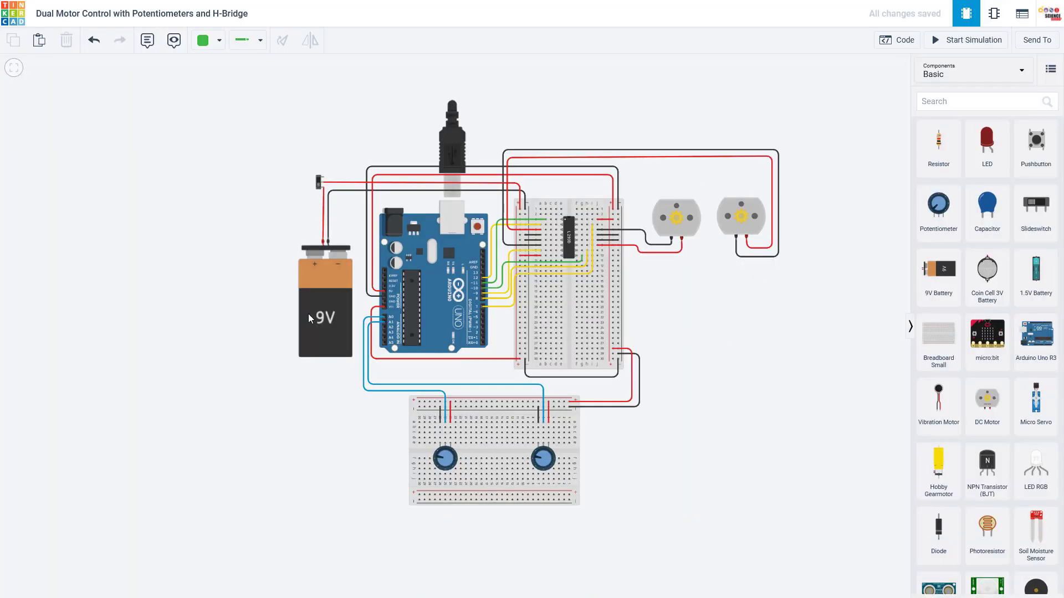
Pan and zoom in on the small breadboard where both potentiometers are wired to A0 and A1
scroll(323, 428, "up", 2)
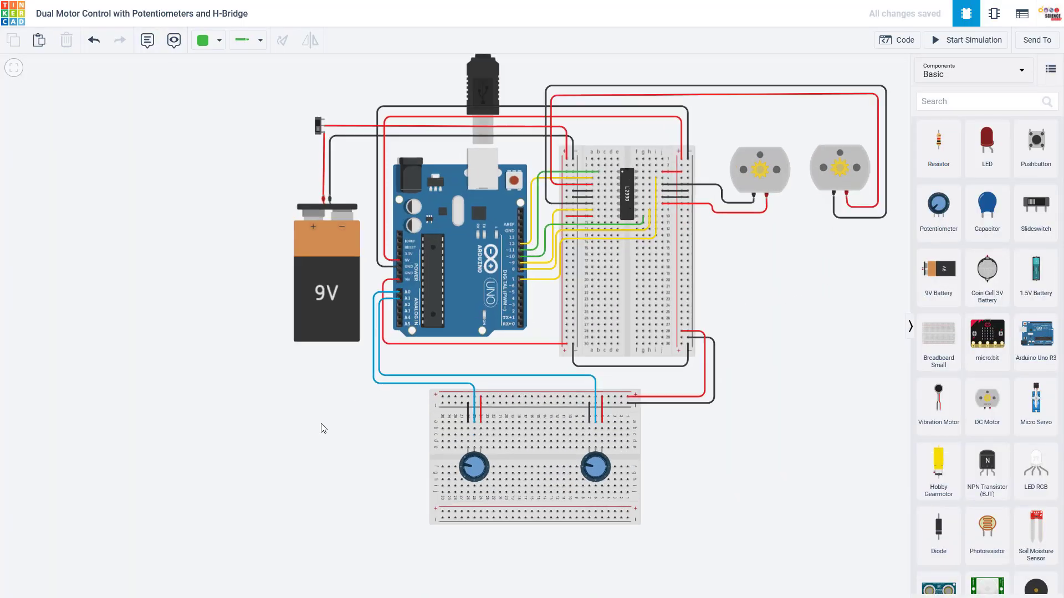
left_click_drag(521, 366, 424, 387)
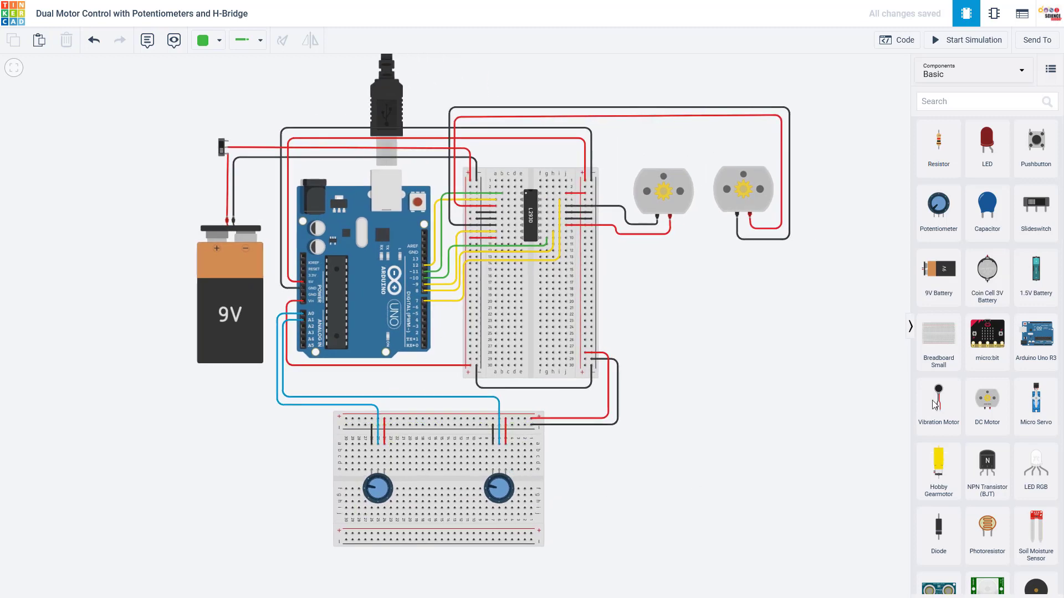
scroll(976, 334, "down", 2)
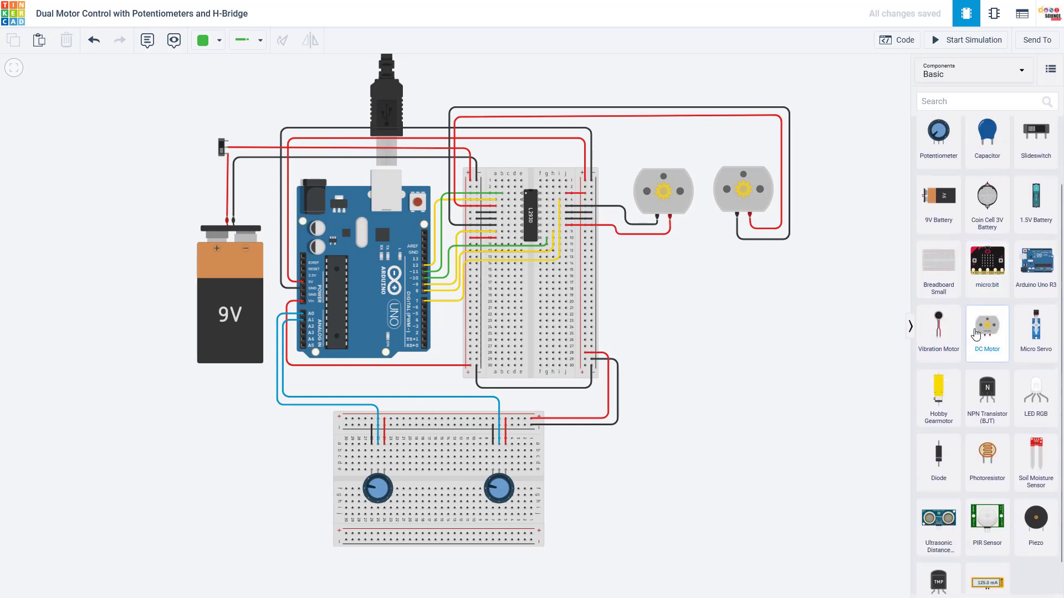
left_click_drag(267, 492, 297, 466)
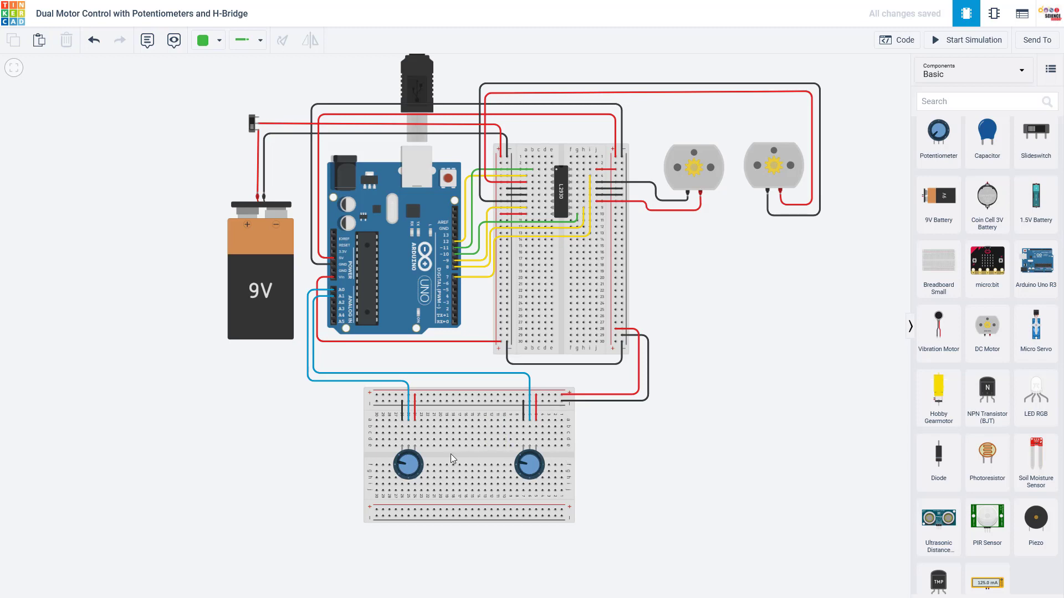
scroll(407, 472, "up", 5)
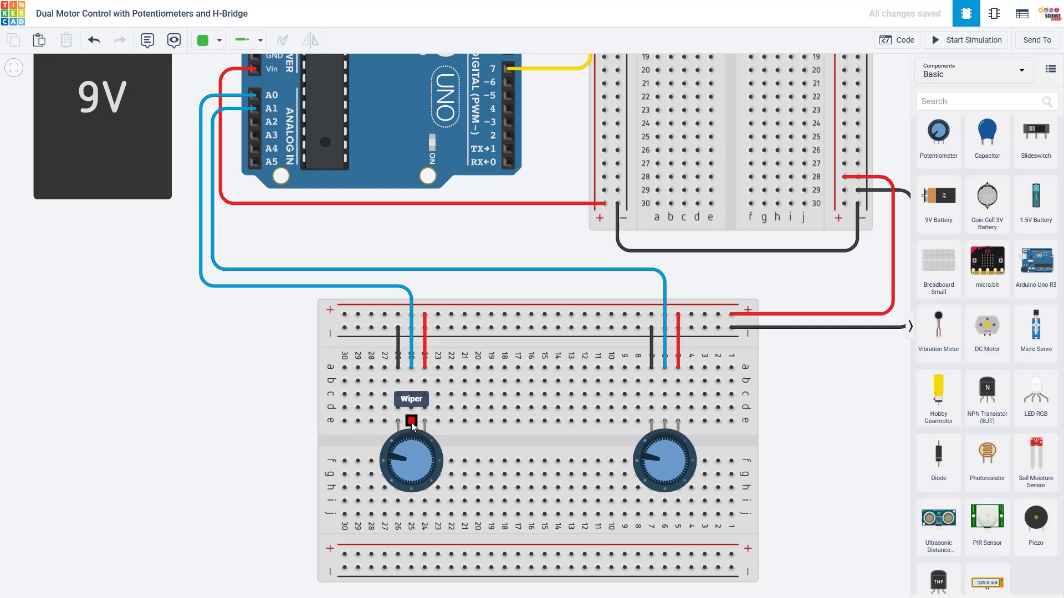
left_click(410, 367)
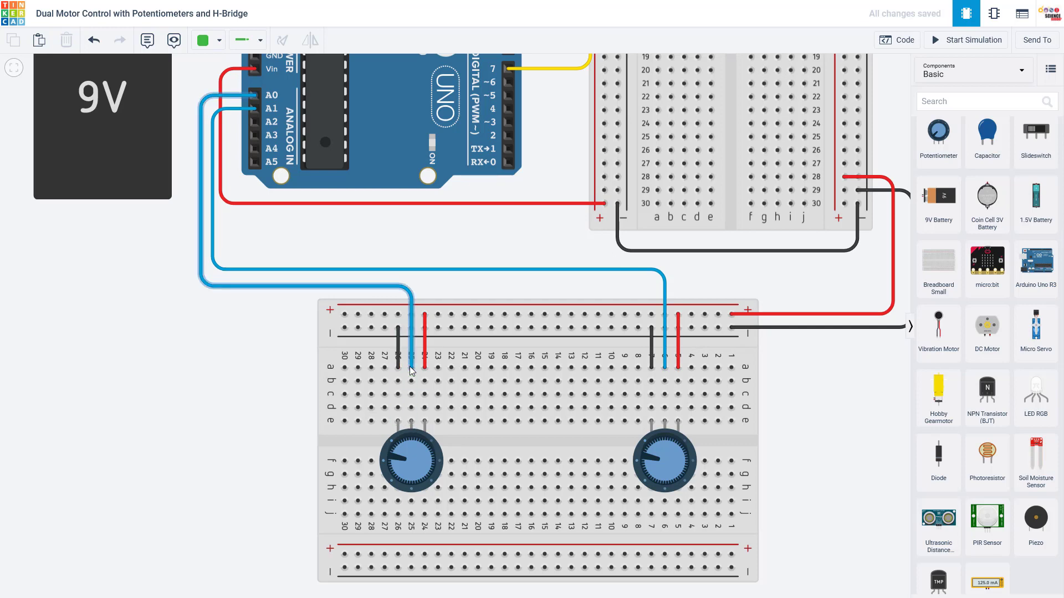
left_click(253, 264)
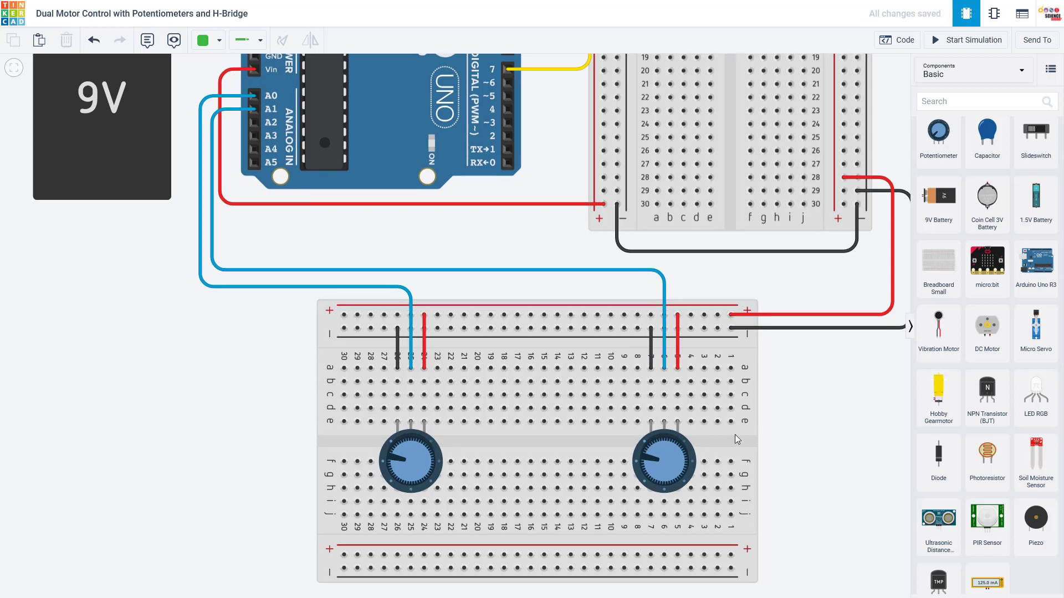
Pan and zoom out to show the Arduino, 9V battery, main breadboard, slide switch and motor
left_click_drag(804, 388, 653, 408)
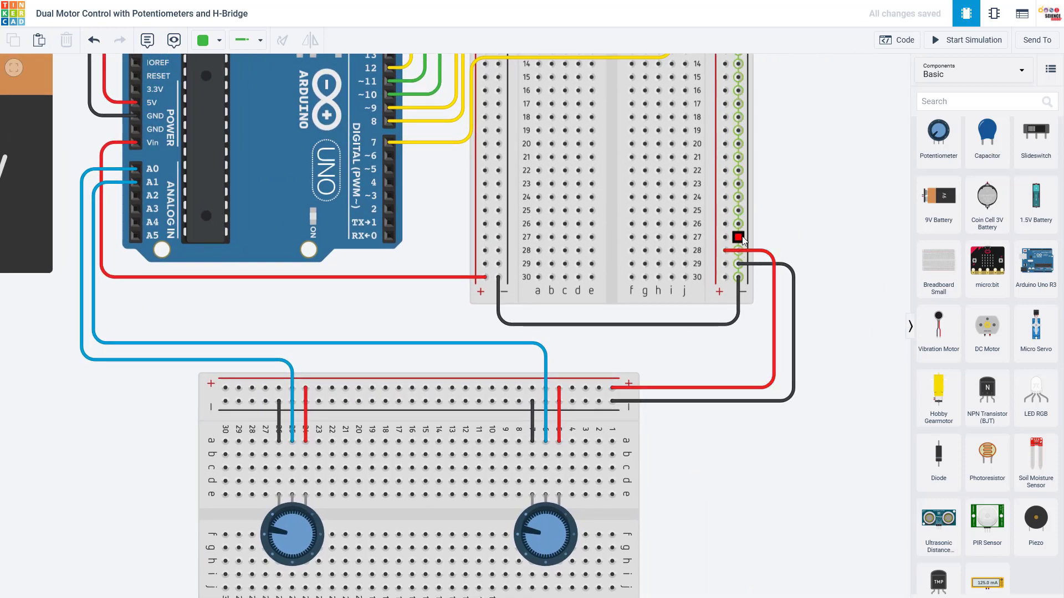
scroll(652, 271, "down", 2)
left_click_drag(800, 171, 819, 323)
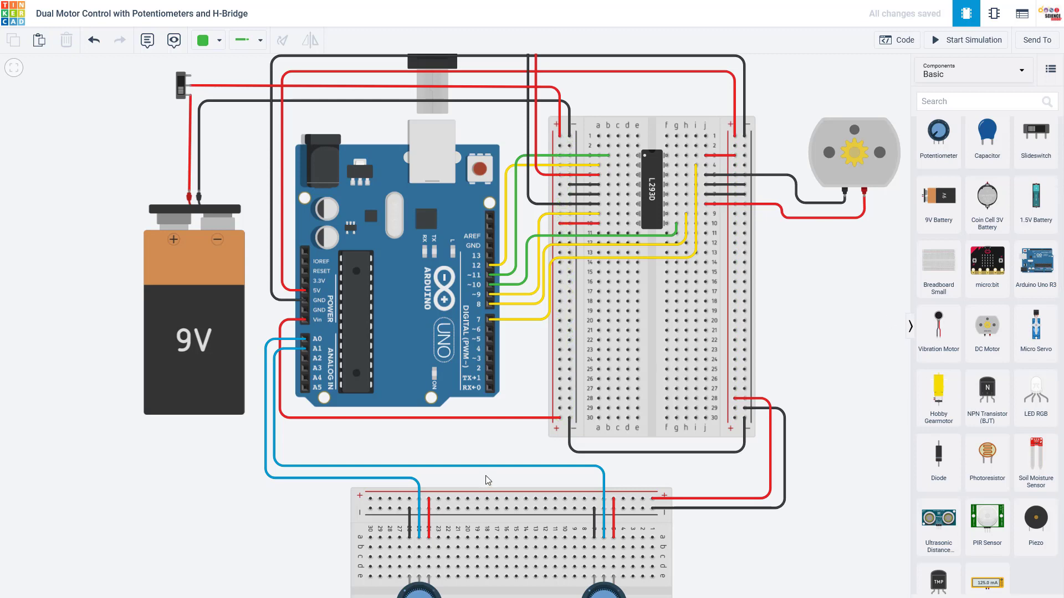
Zoom in on the L293D chip to inspect its pins and the wires from Arduino pins 7–12
left_click_drag(787, 266, 799, 338)
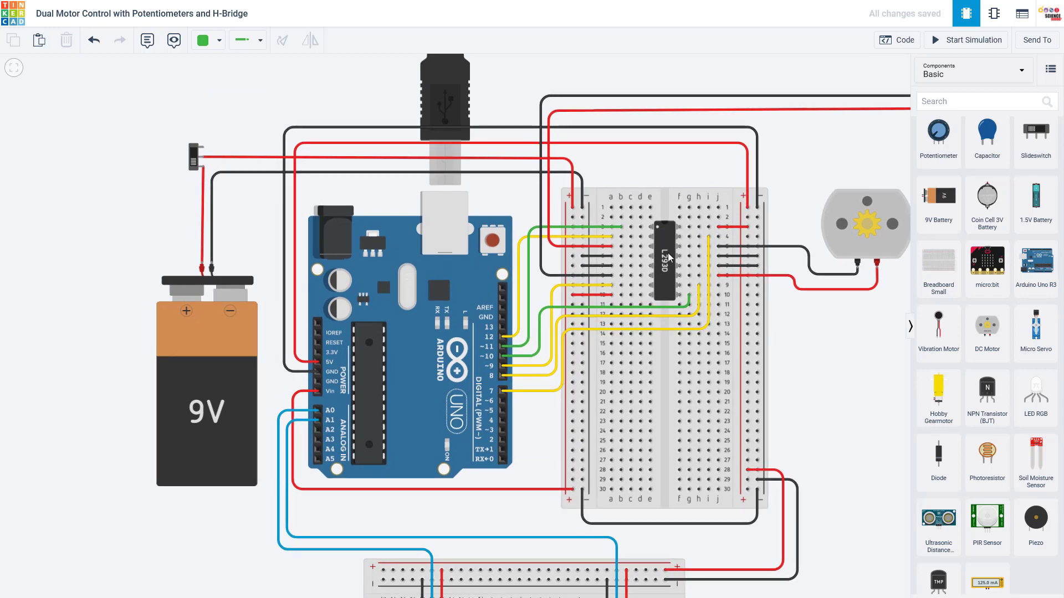
scroll(668, 256, "up", 4)
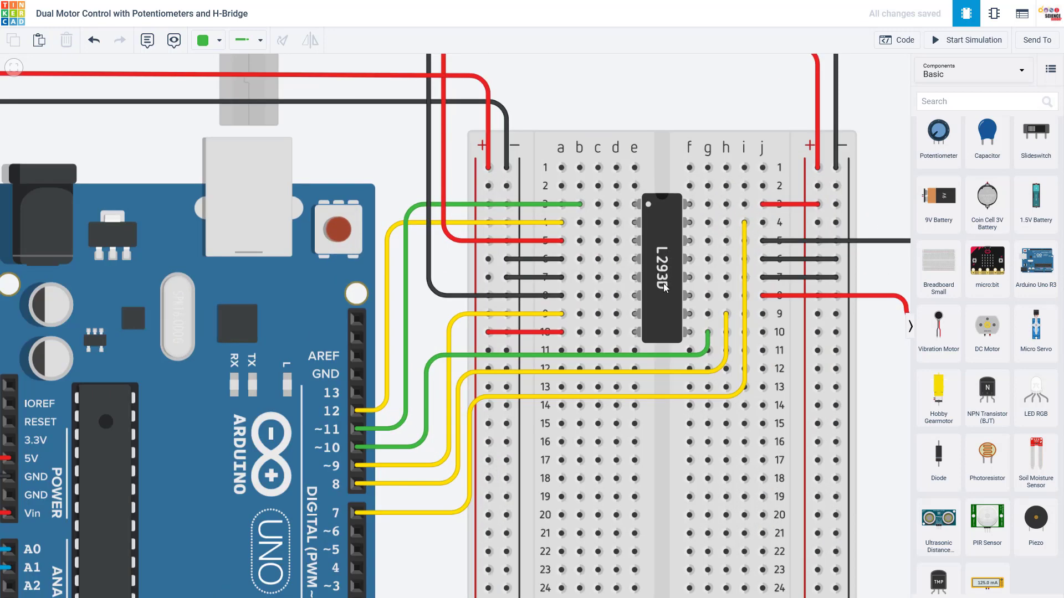
left_click_drag(620, 99, 511, 109)
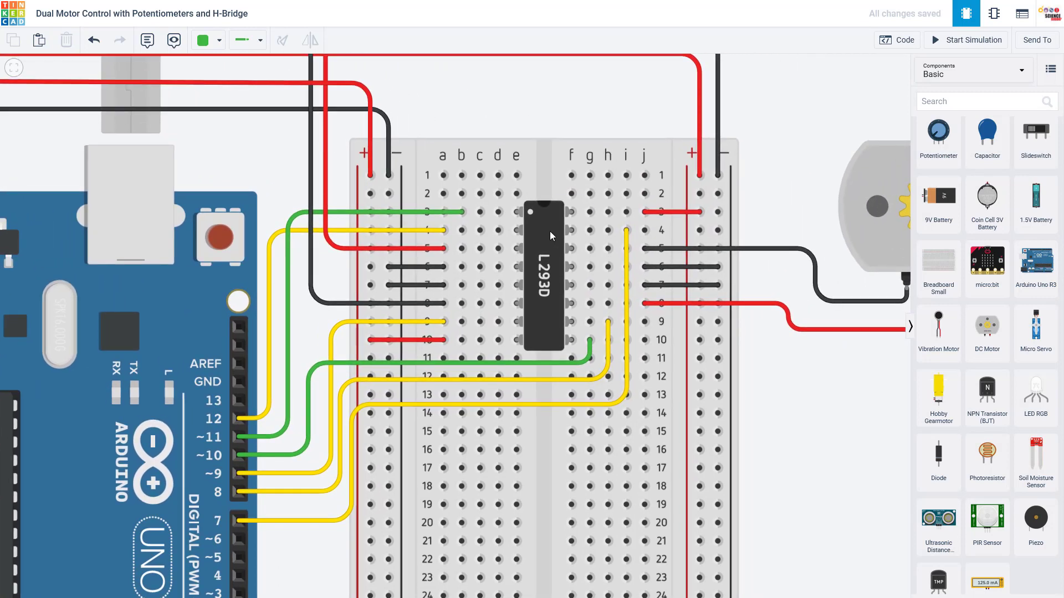
scroll(550, 231, "down", 4)
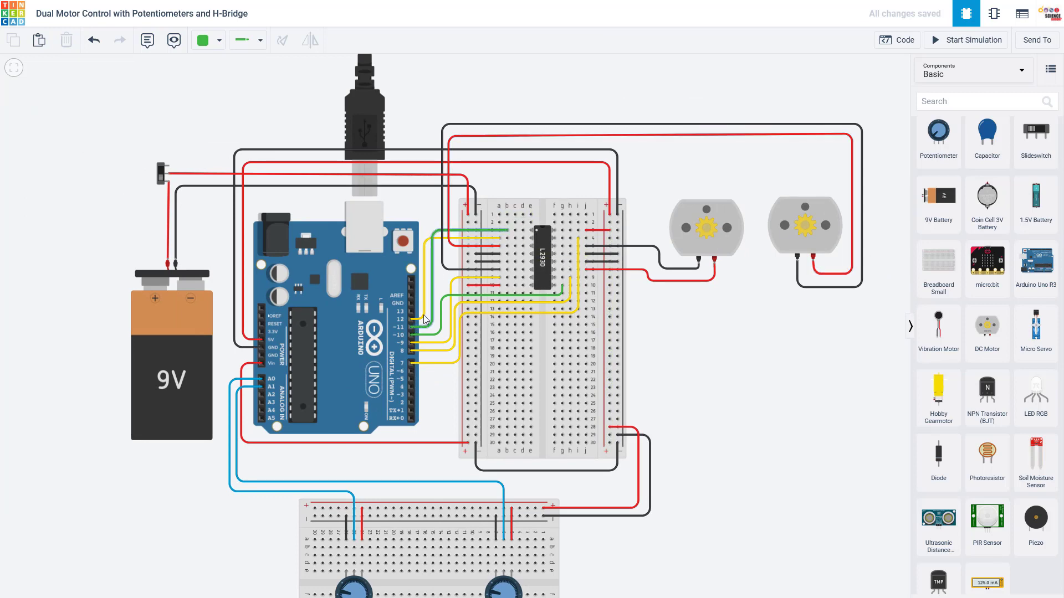
scroll(522, 288, "up", 3)
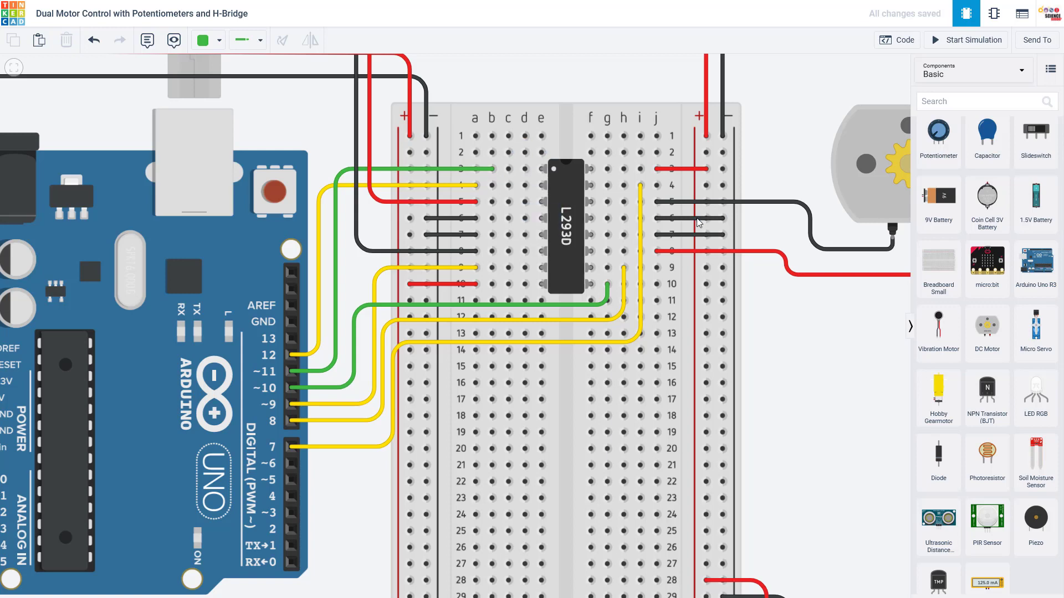
scroll(662, 216, "down", 3)
left_click_drag(661, 202, 583, 233)
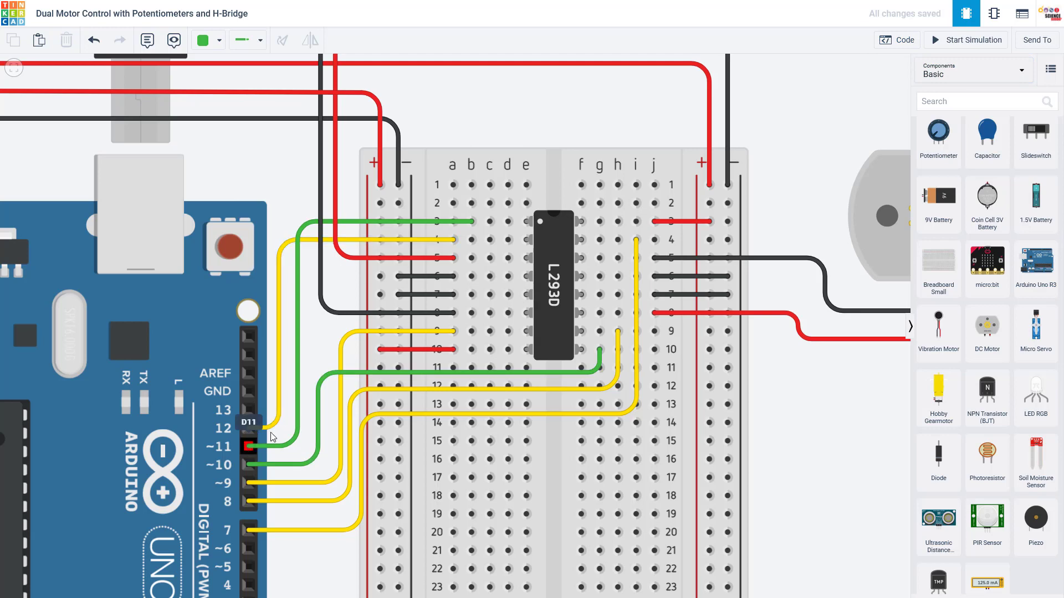
left_click(471, 222)
scroll(329, 463, "down", 5)
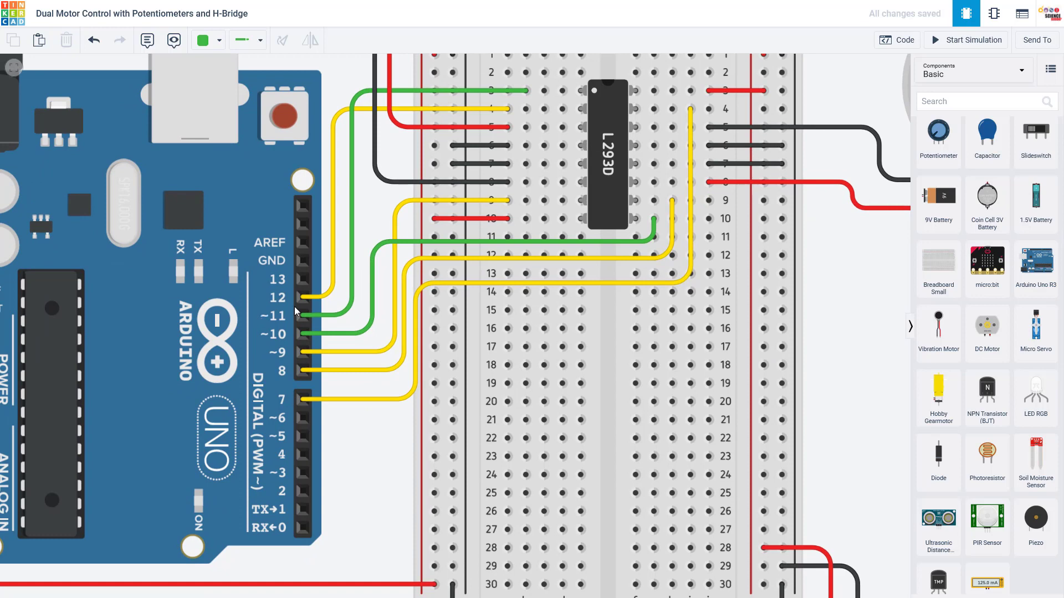
scroll(375, 220, "up", 3)
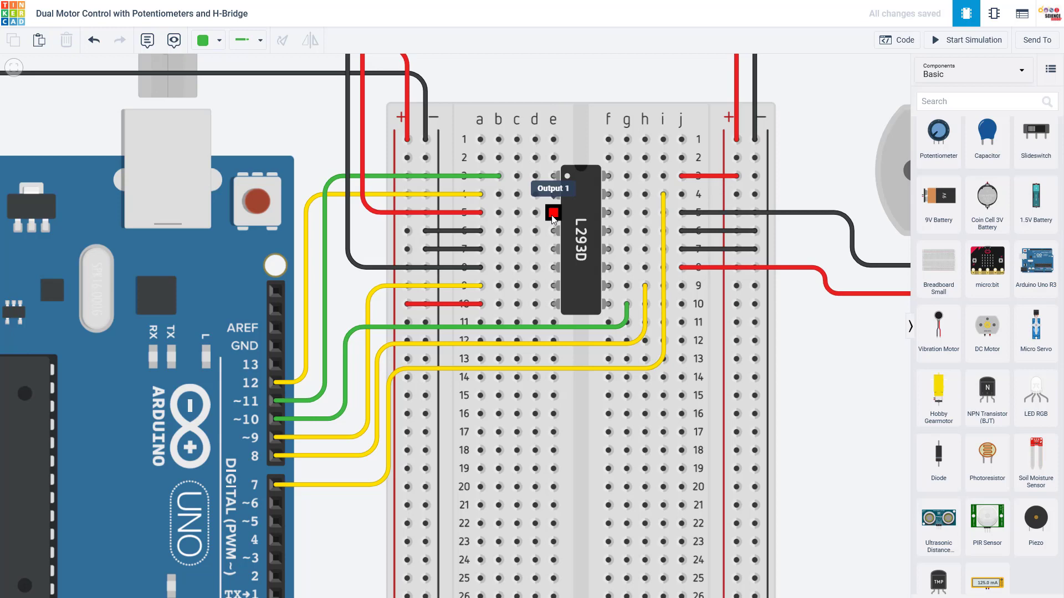
left_click_drag(606, 85, 487, 244)
scroll(487, 244, "down", 2)
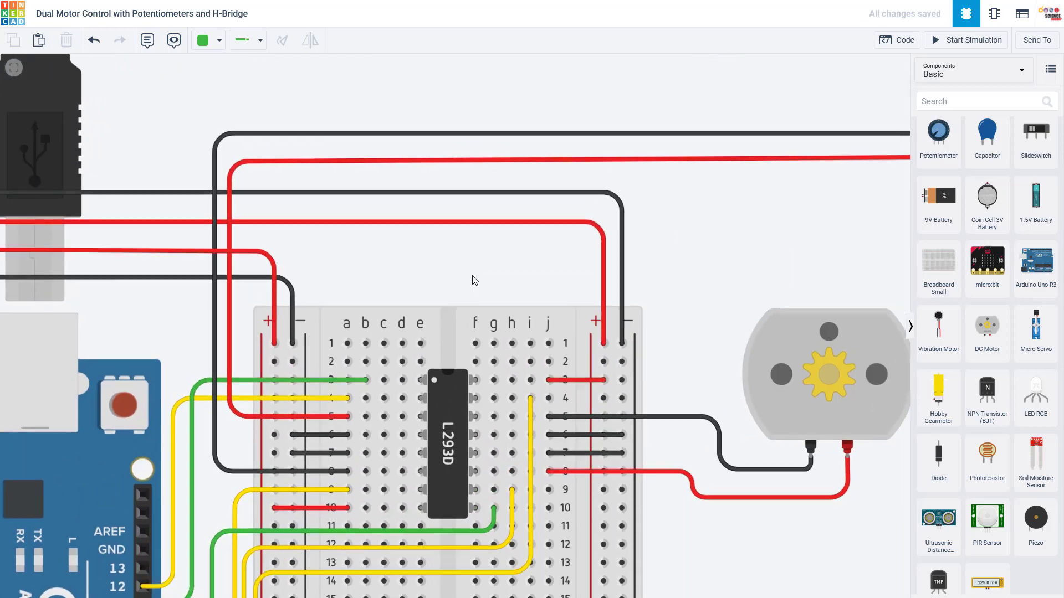
scroll(471, 314, "down", 3)
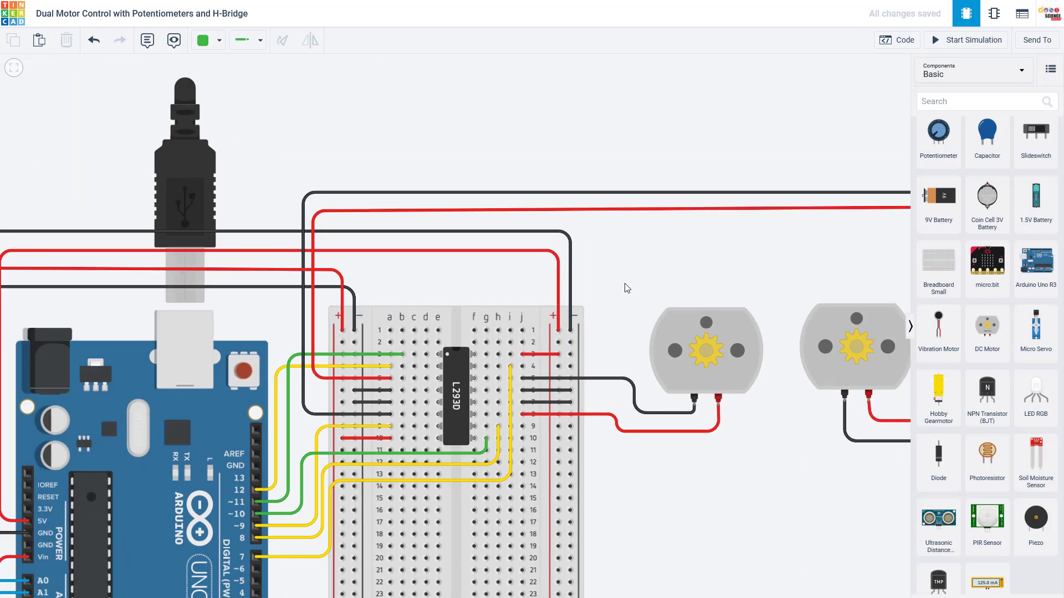
scroll(812, 366, "up", 1)
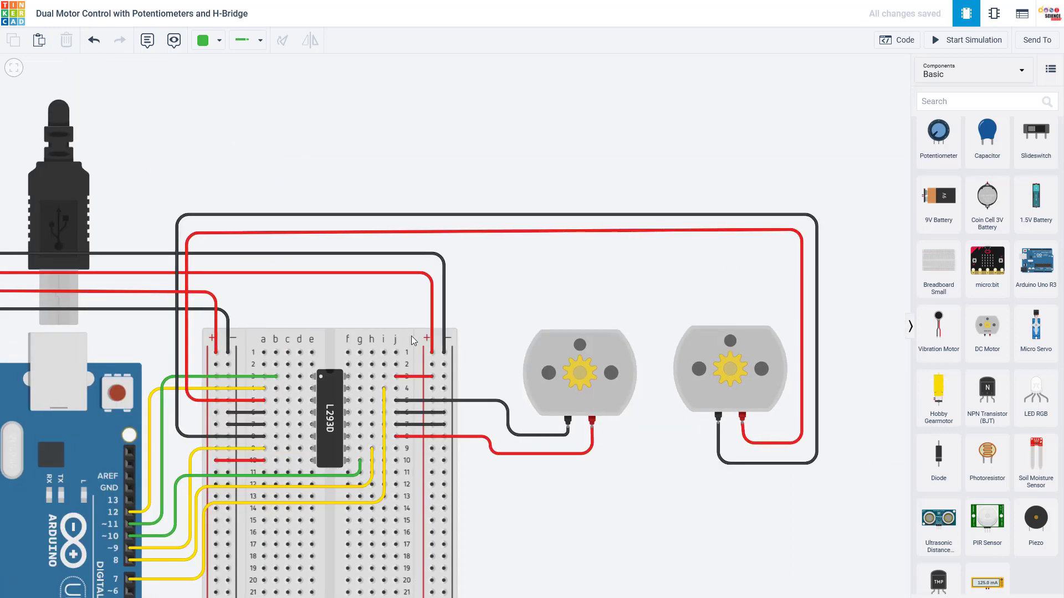
left_click_drag(345, 315, 513, 244)
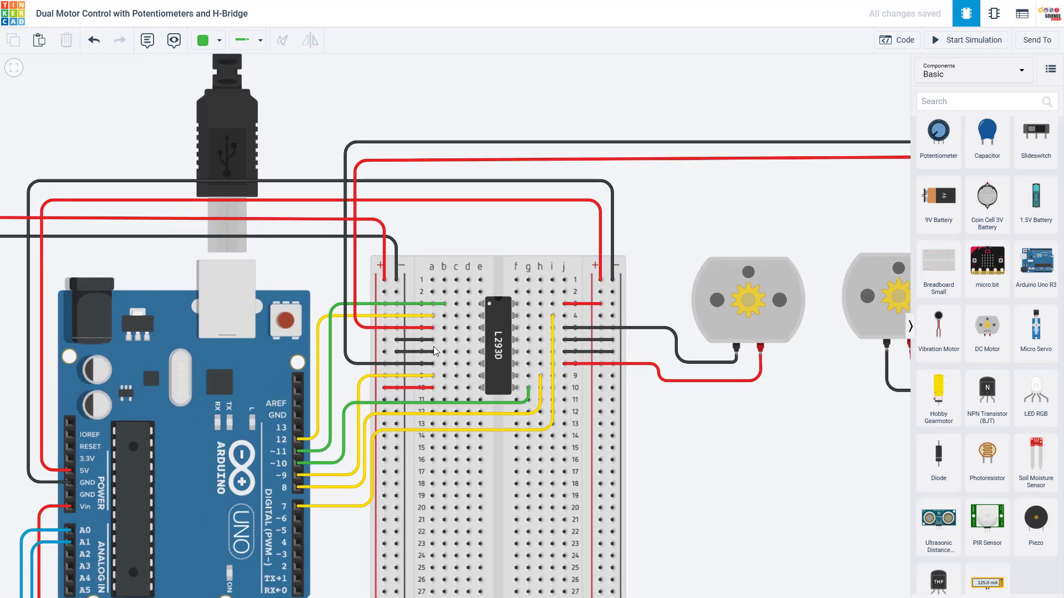
scroll(431, 342, "up", 4)
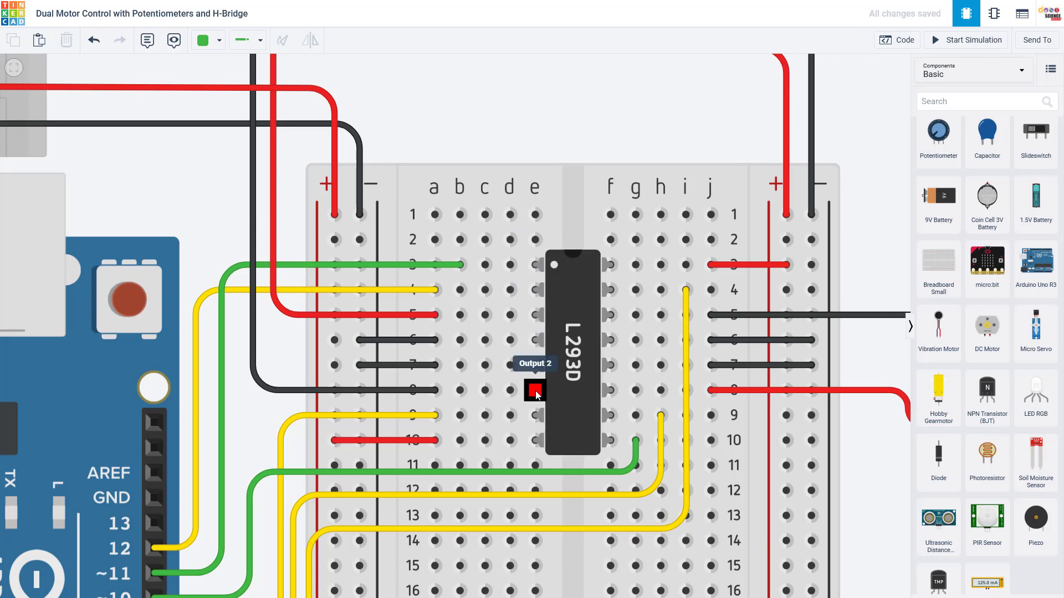
scroll(536, 392, "down", 5)
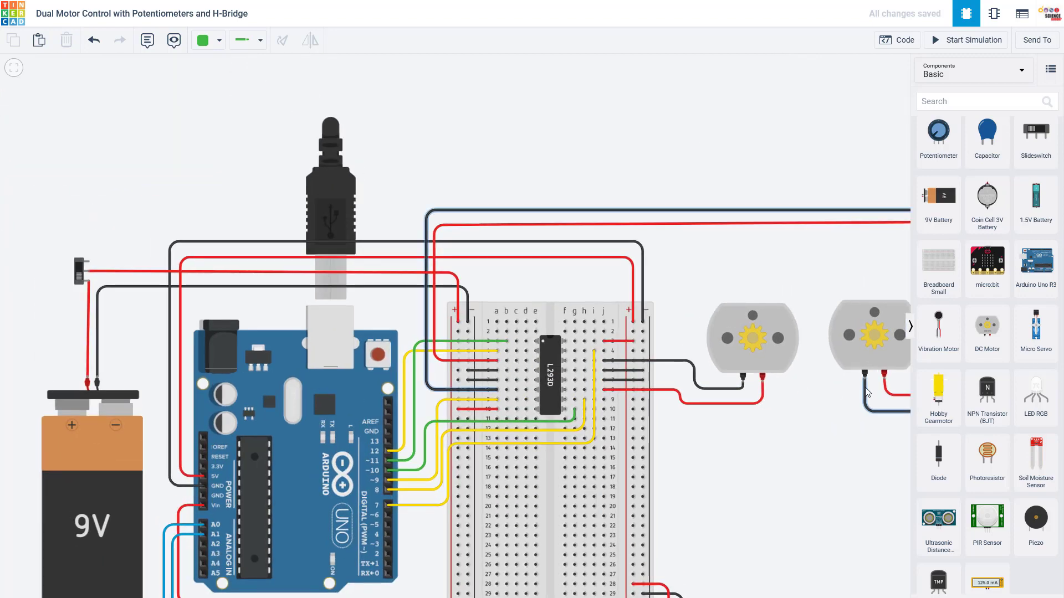
scroll(535, 381, "up", 5)
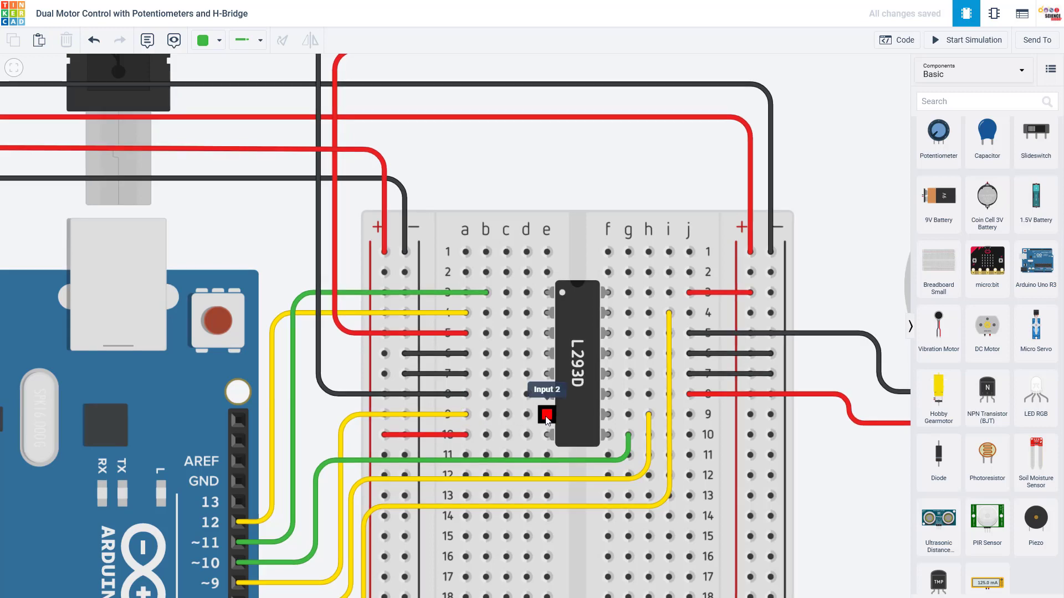
left_click_drag(327, 435, 341, 328)
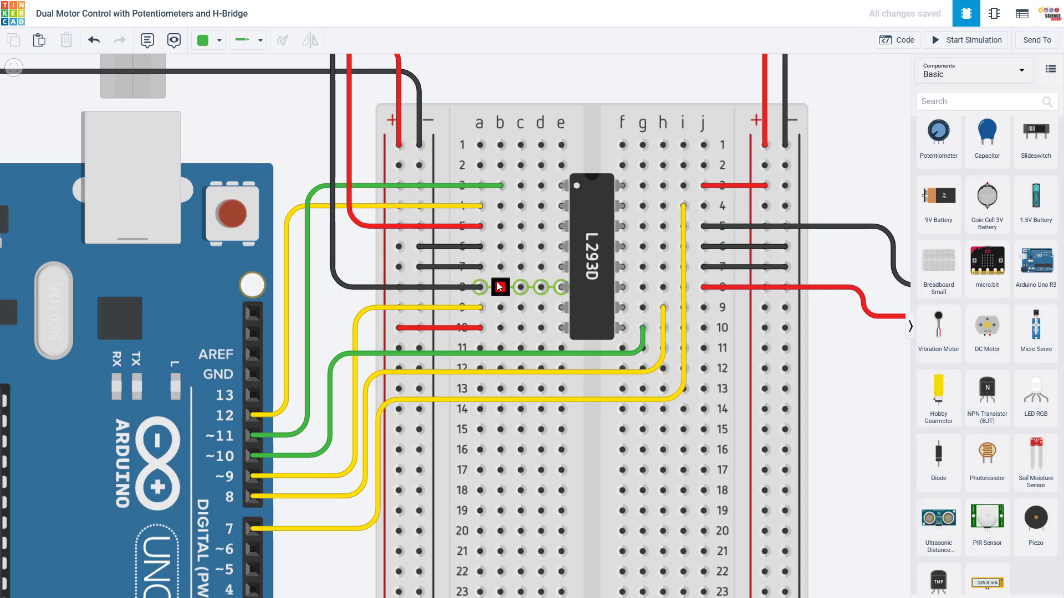
left_click(478, 309)
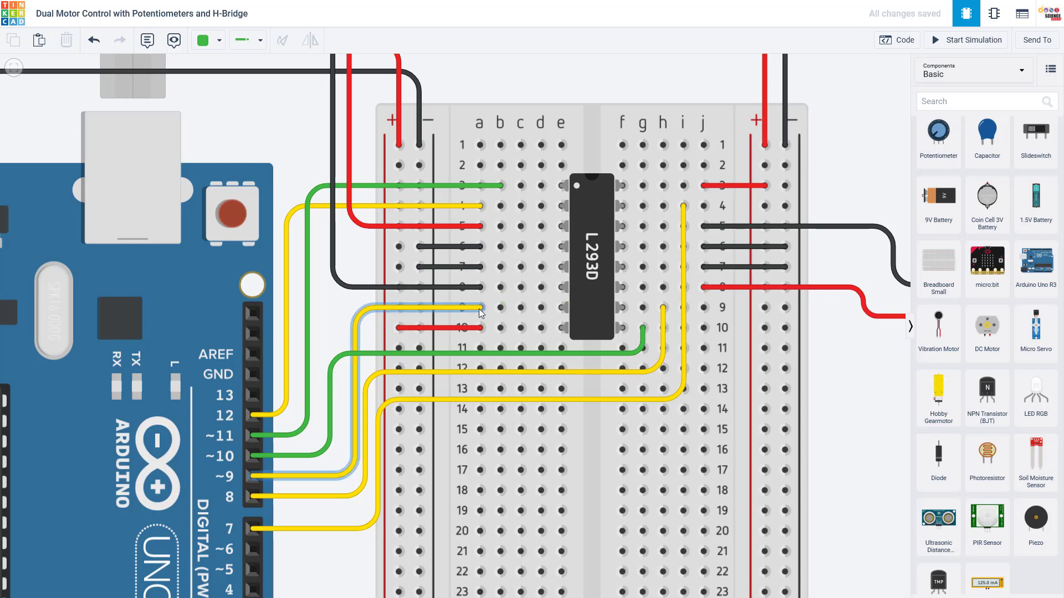
key("Escape")
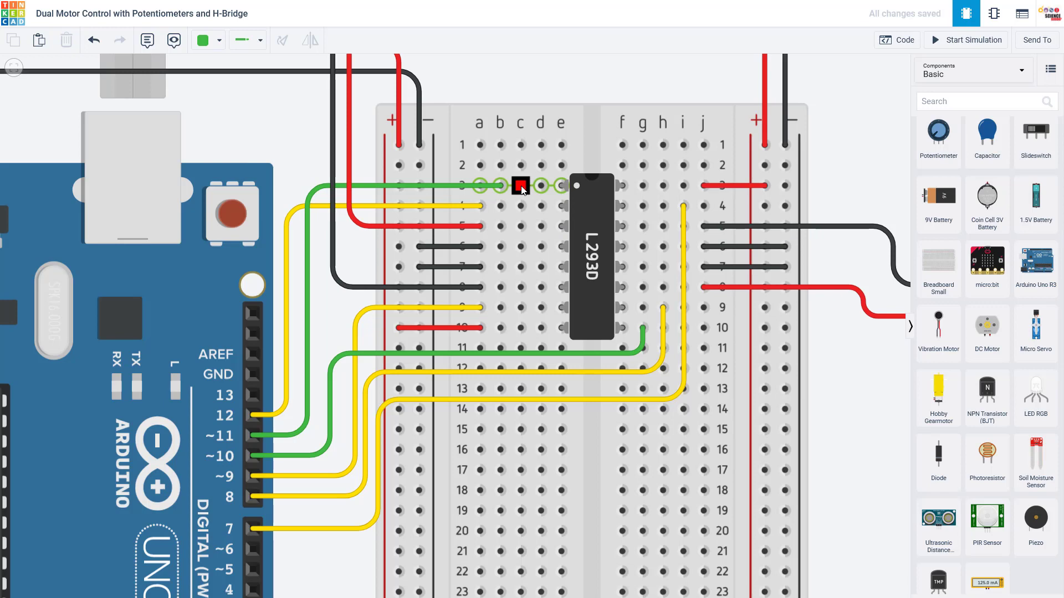
left_click(480, 307)
left_click(500, 185)
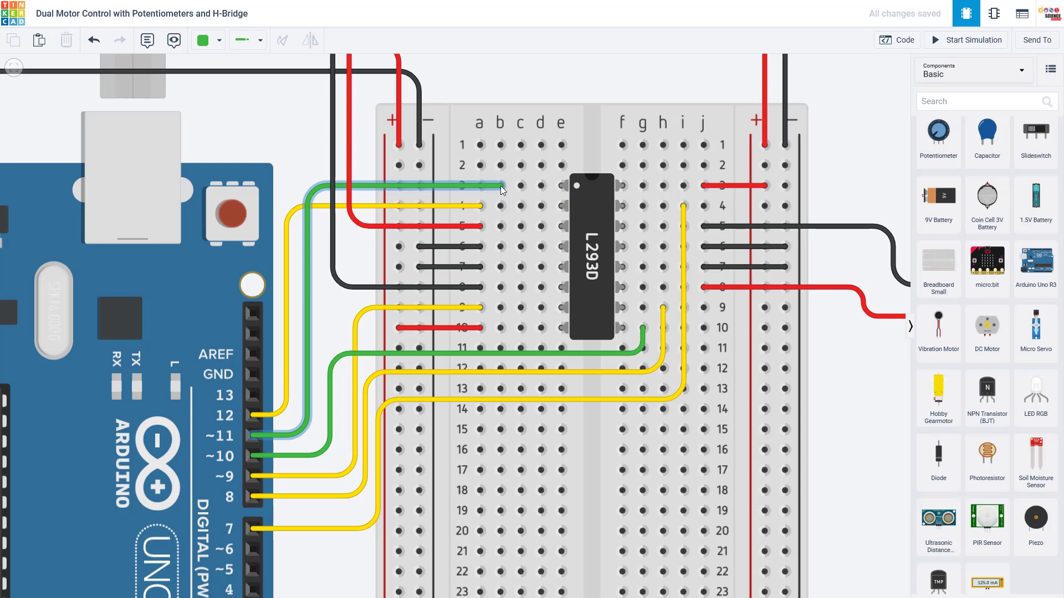
left_click(500, 206)
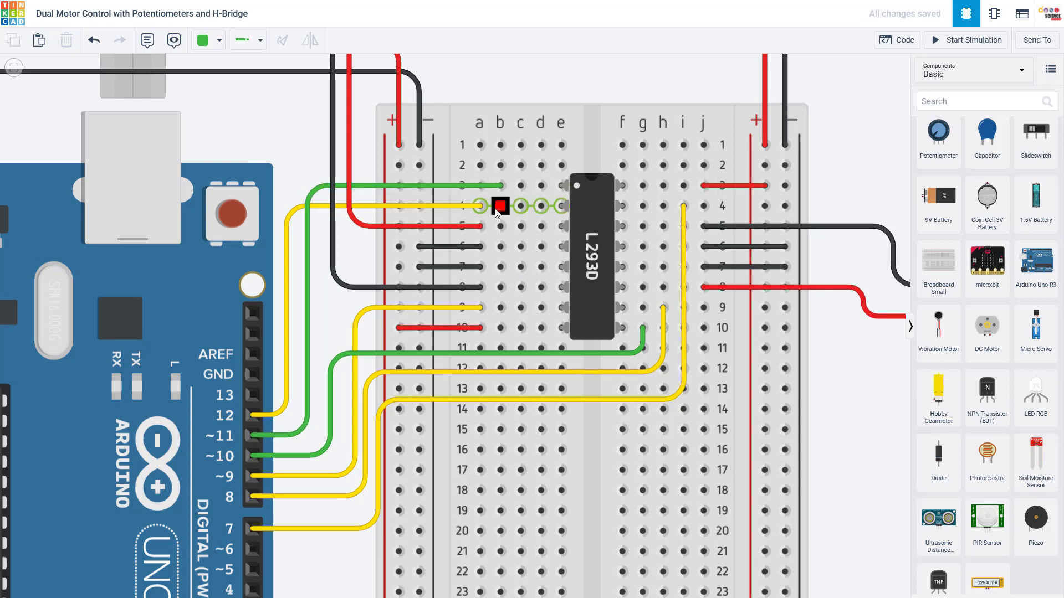
left_click(479, 308)
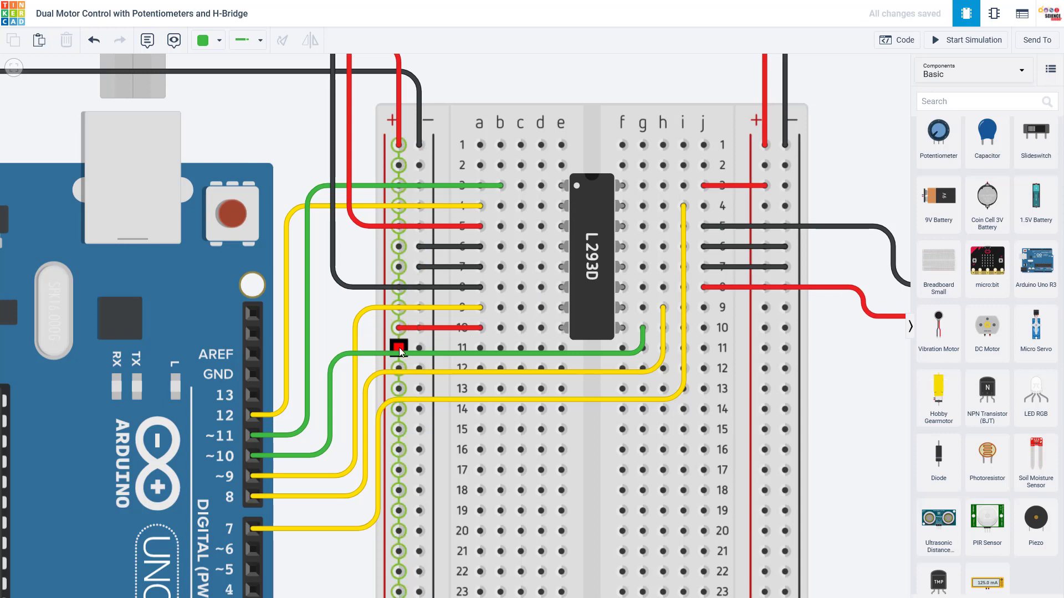
scroll(399, 349, "down", 2)
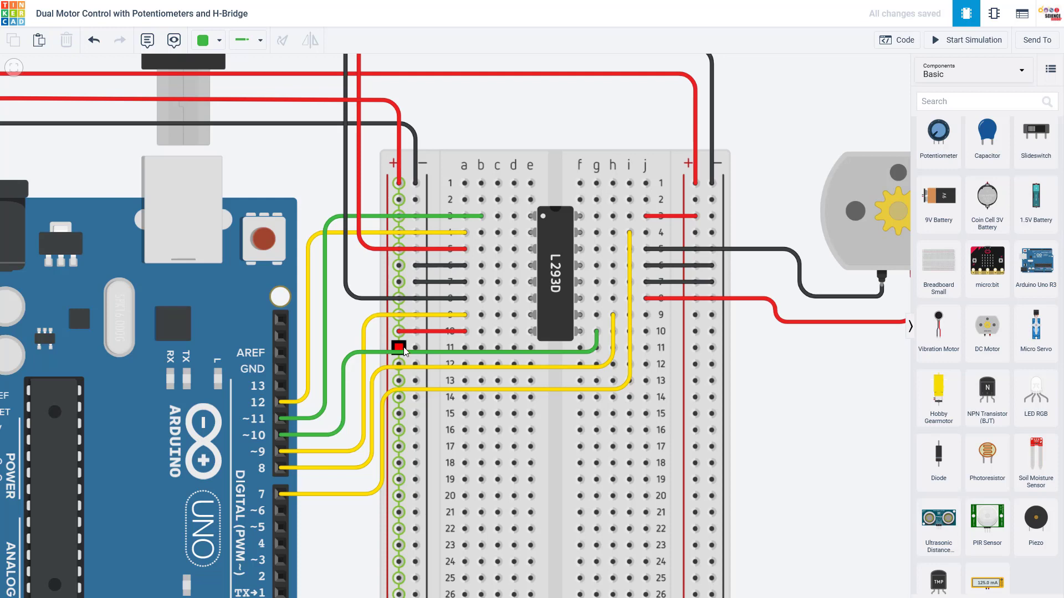
scroll(399, 350, "down", 3)
left_click_drag(352, 509, 404, 455)
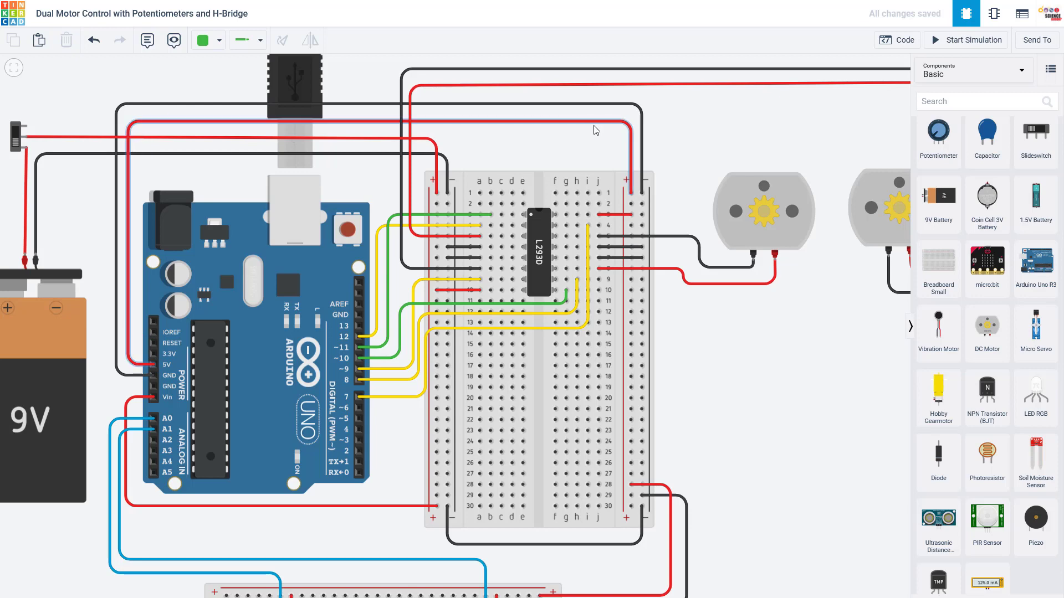
scroll(628, 308, "down", 2)
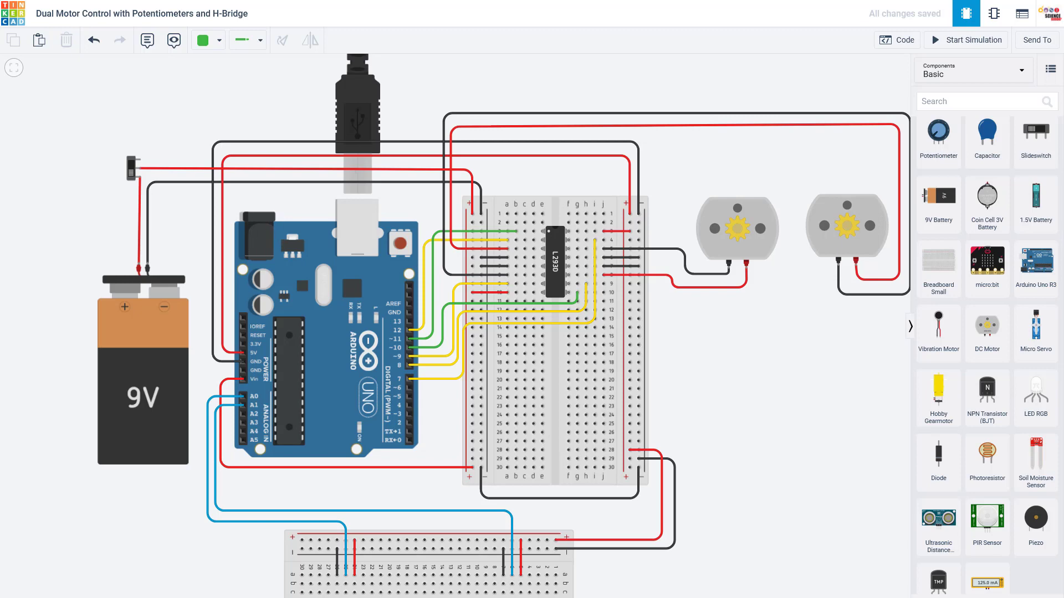
Connect Arduino pin D10 with a new wire to the breadboard hole beside the L293D's Enable 3 & 4 pin
scroll(587, 284, "up", 2)
scroll(582, 277, "up", 2)
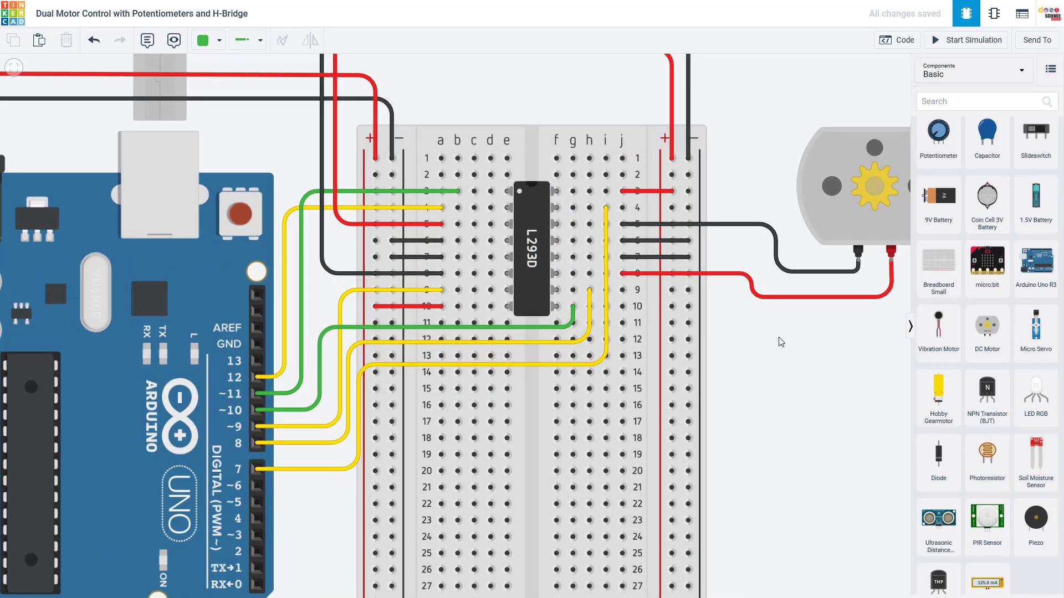
left_click_drag(784, 340, 681, 437)
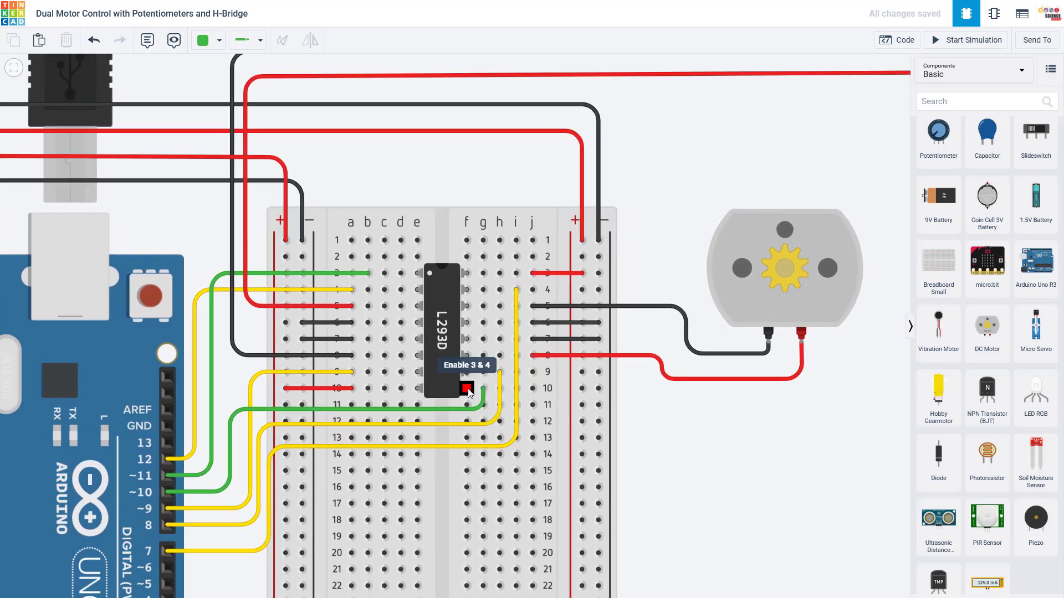
left_click(484, 395)
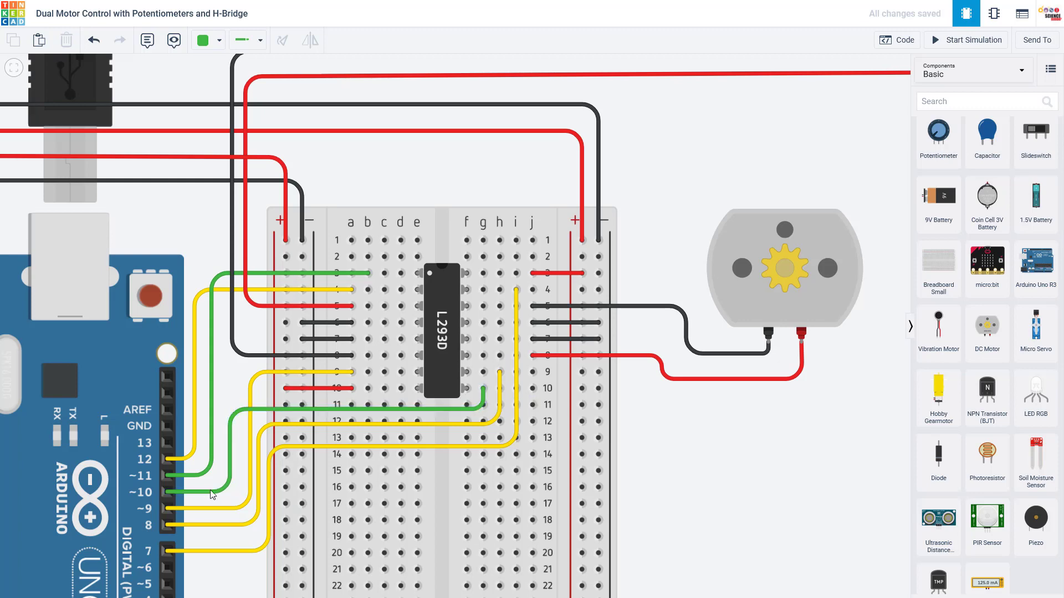
left_click(167, 492)
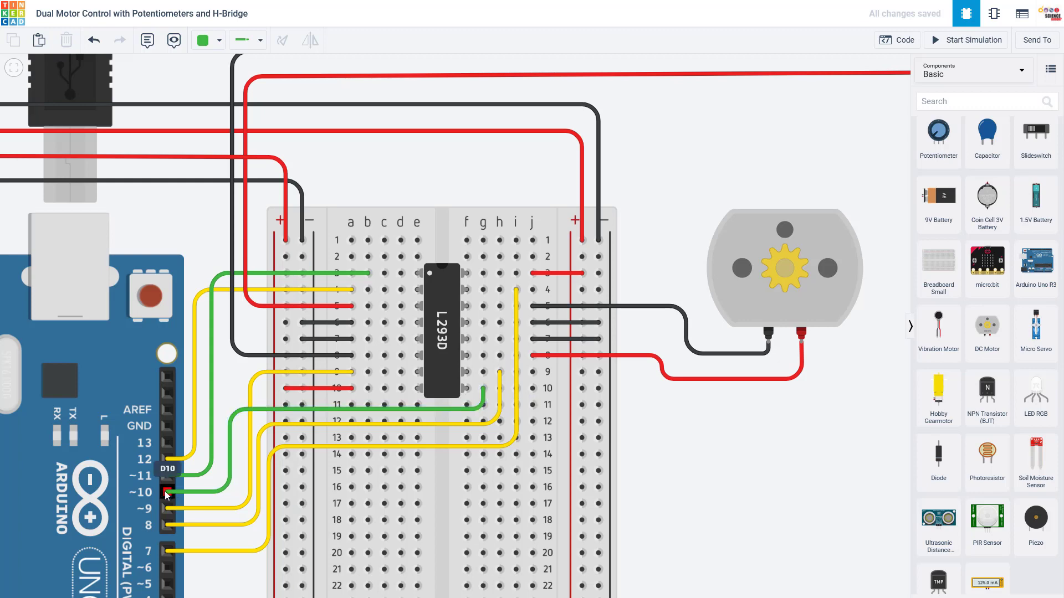
left_click(500, 372)
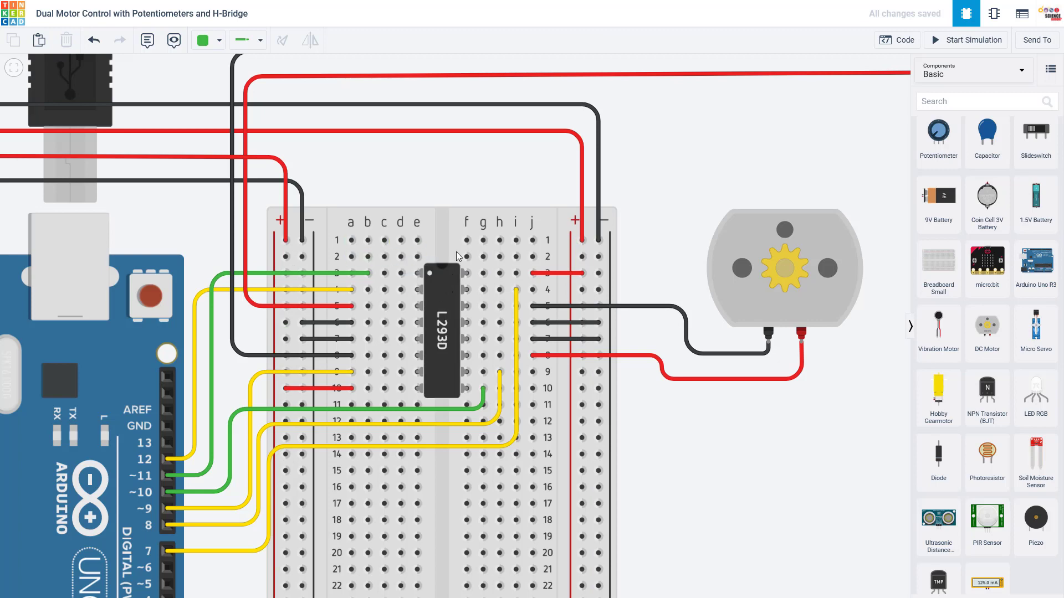
Move the green wire's end from hole a3 to b3, keeping the second DC motor in view
scroll(870, 191, "down", 3)
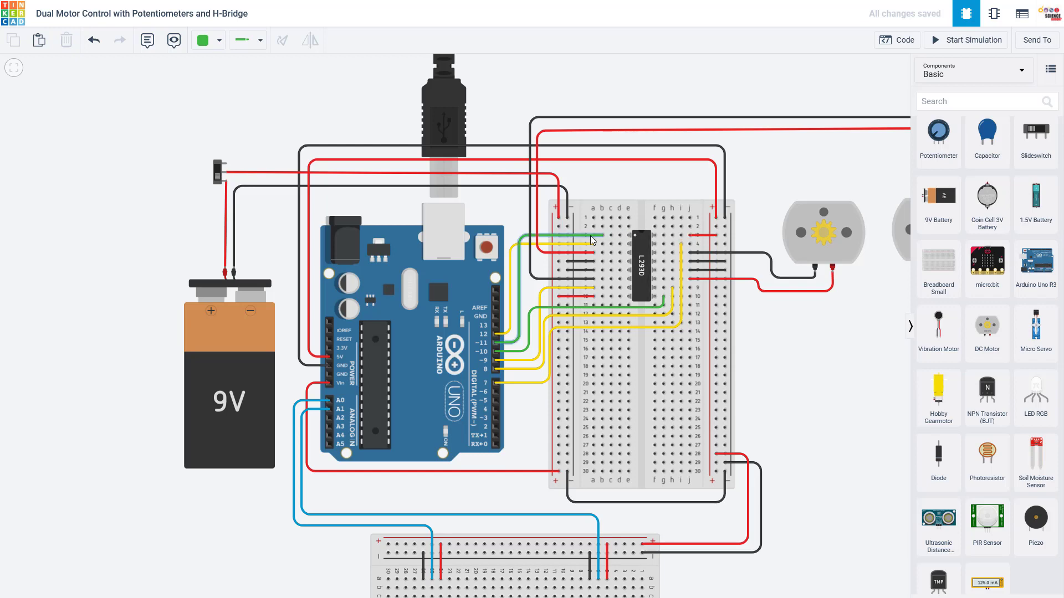
left_click_drag(593, 239, 601, 237)
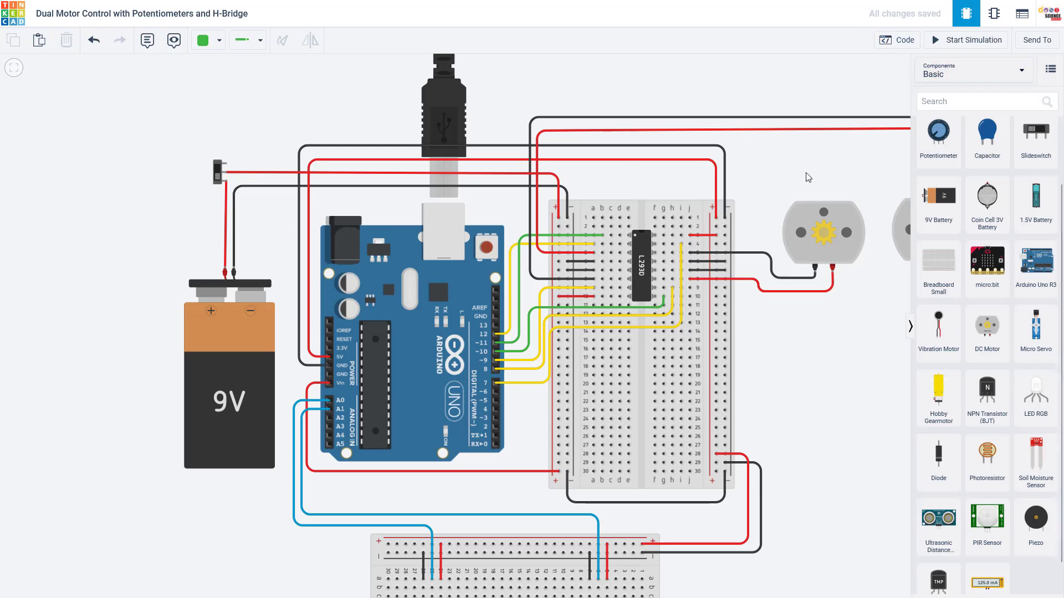
left_click_drag(810, 178, 679, 178)
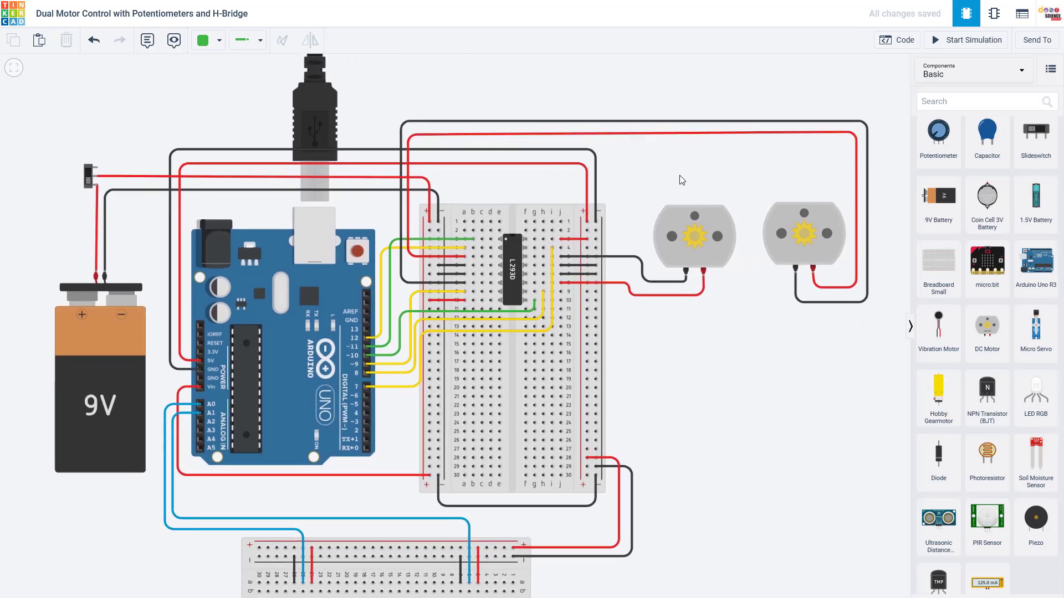
Show the Arduino sketch and widen the code panel so full lines are visible
left_click(897, 45)
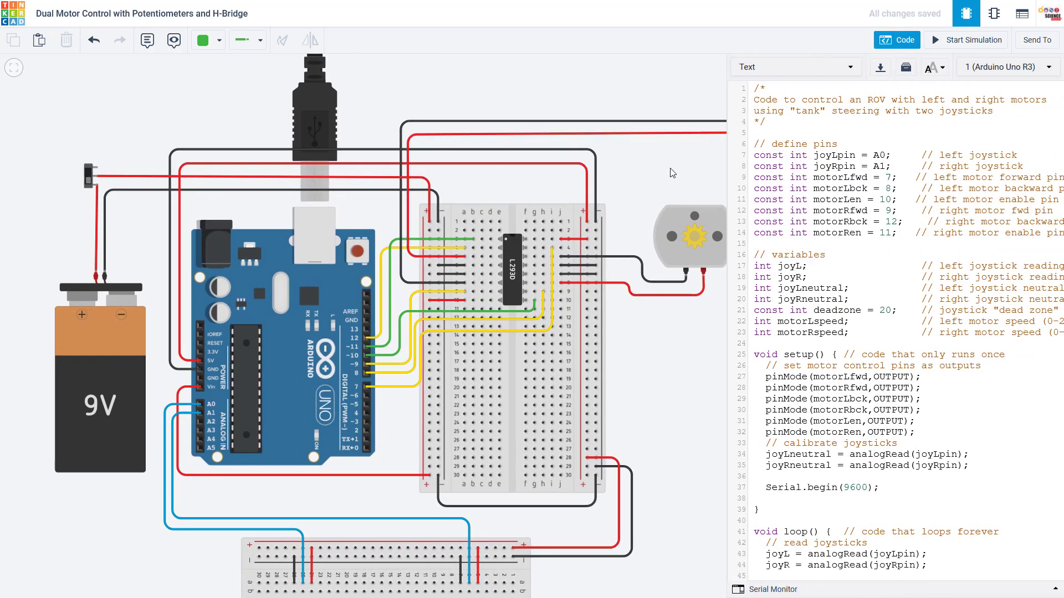
scroll(398, 375, "down", 1)
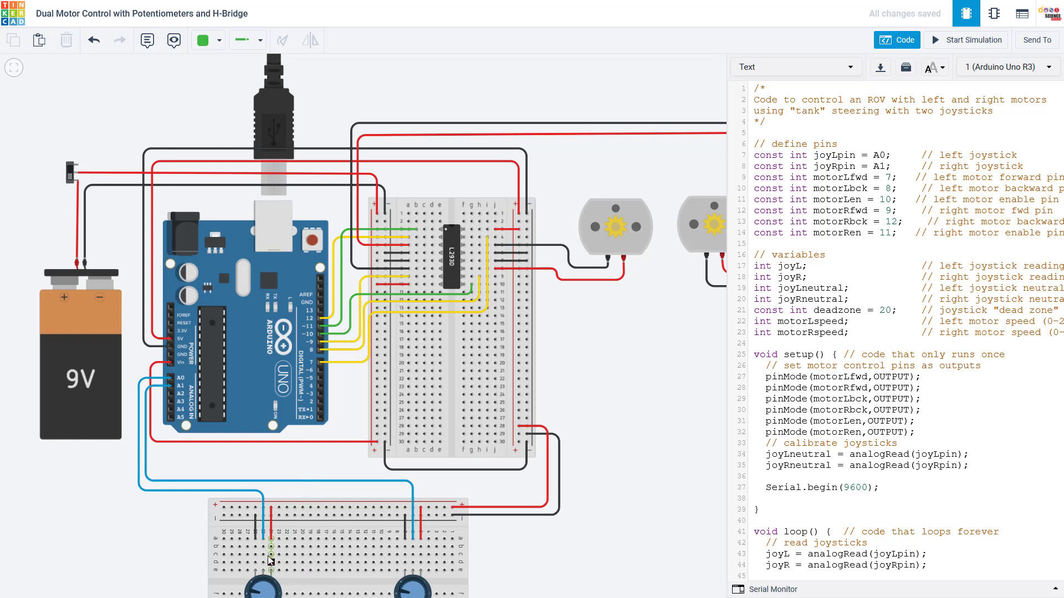
scroll(318, 486, "down", 1)
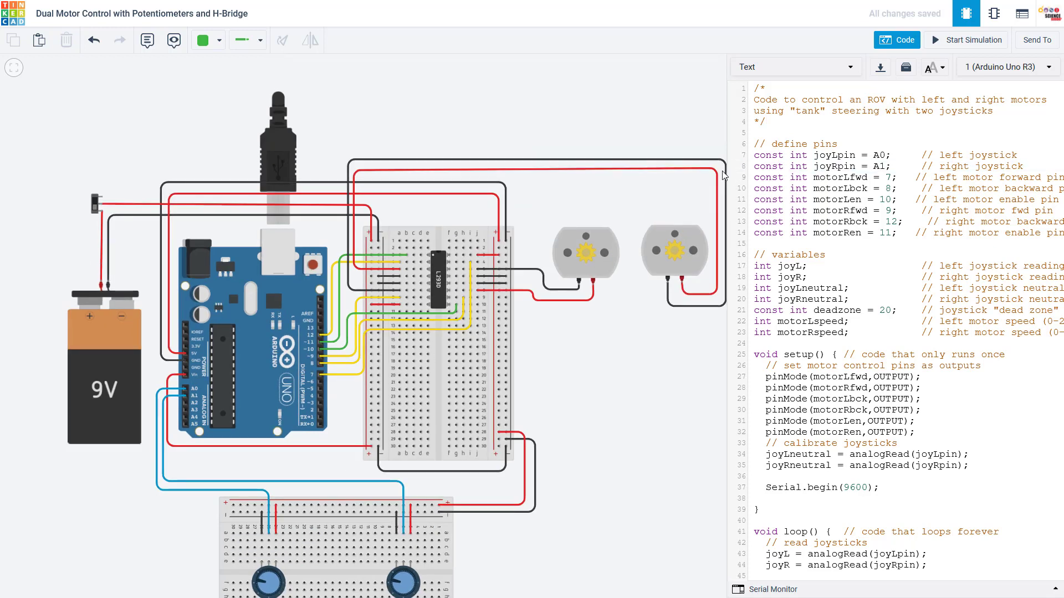
left_click_drag(726, 176, 603, 185)
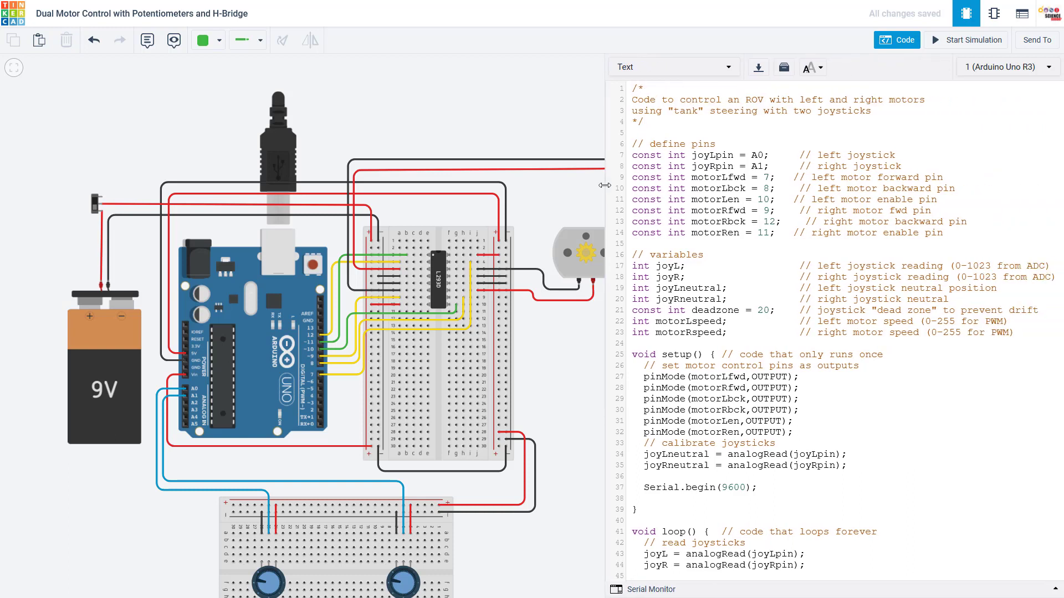
Highlight the pin definitions, then the joyLpin variable and its A0 pin assignment
left_click_drag(632, 143, 955, 230)
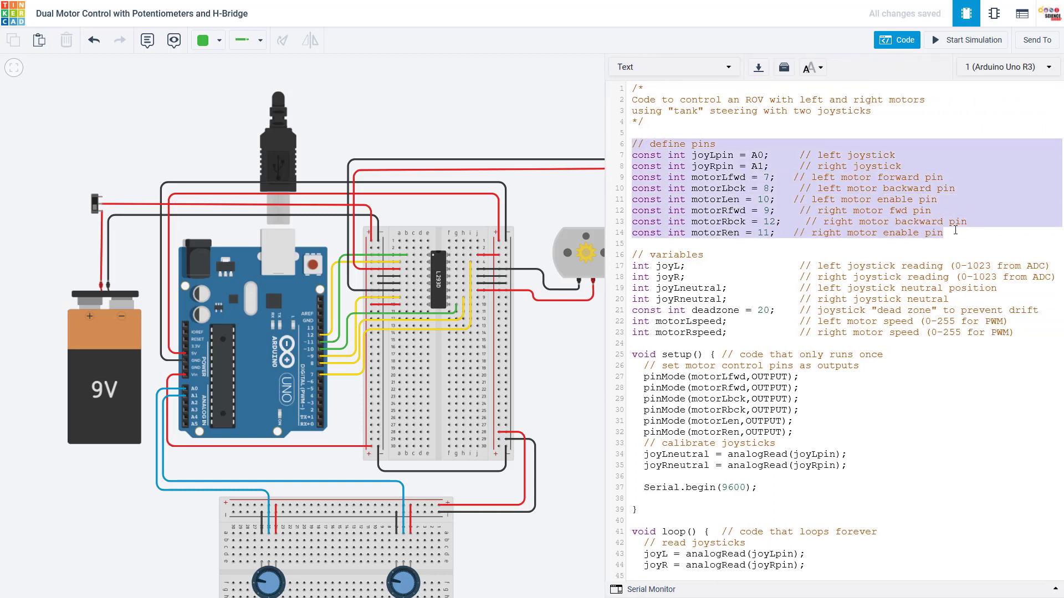
left_click(693, 156)
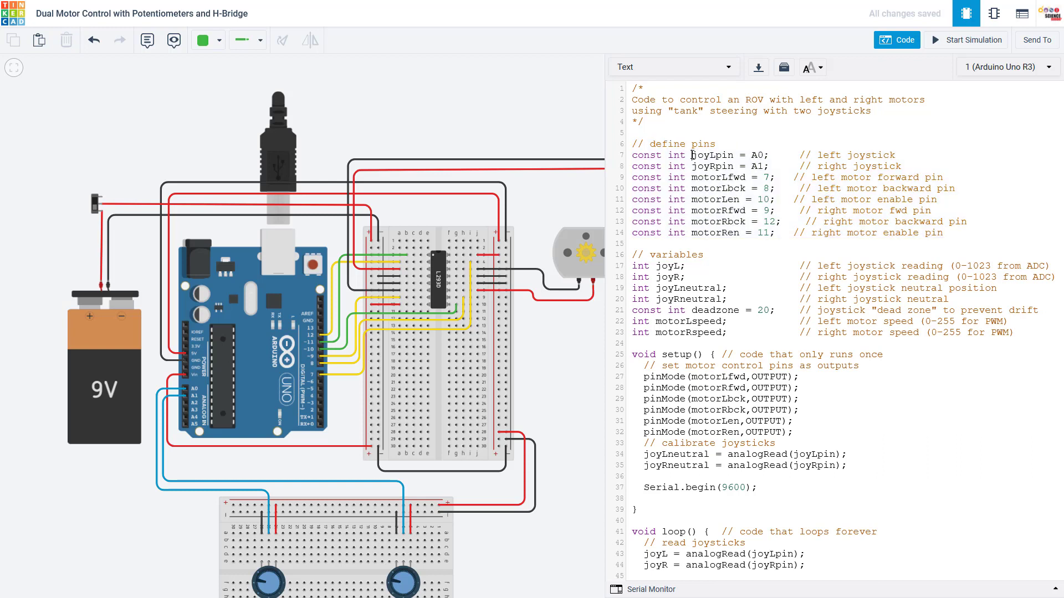
double_click(693, 155)
left_click(754, 155)
scroll(740, 238, "down", 2)
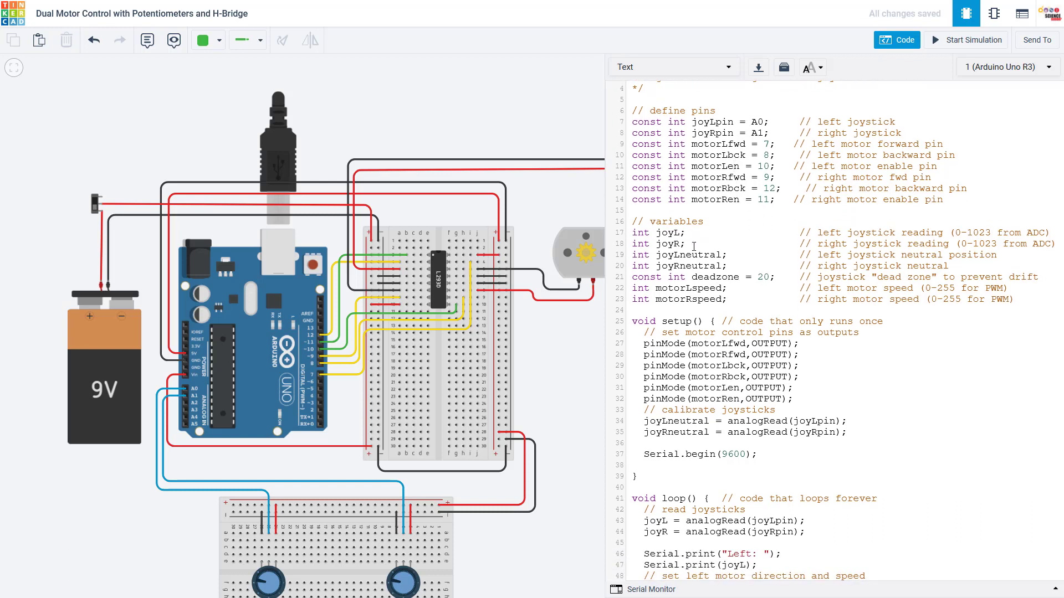
left_click_drag(693, 246, 635, 233)
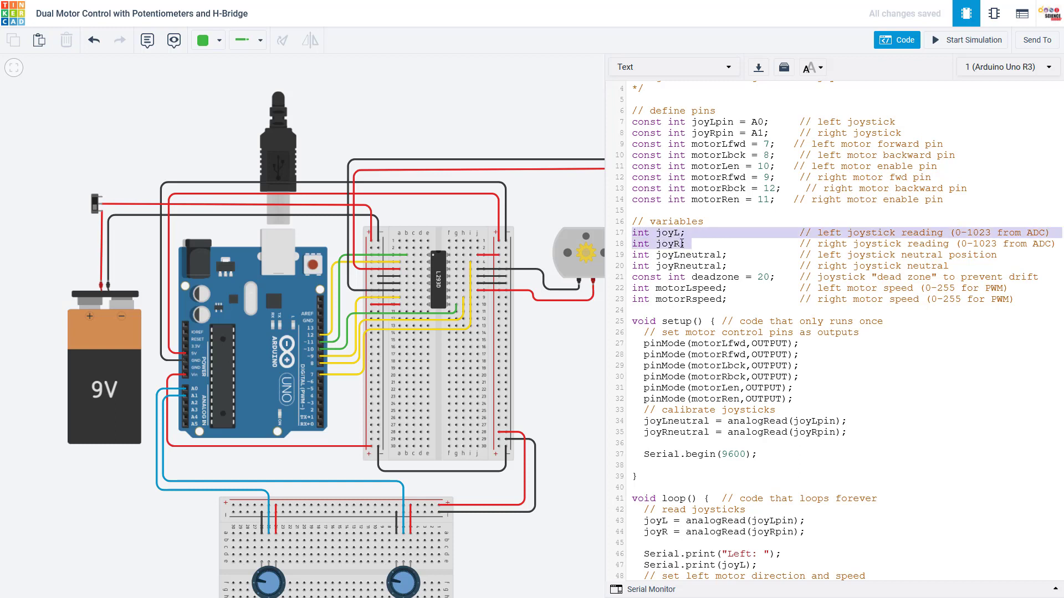
left_click(686, 243)
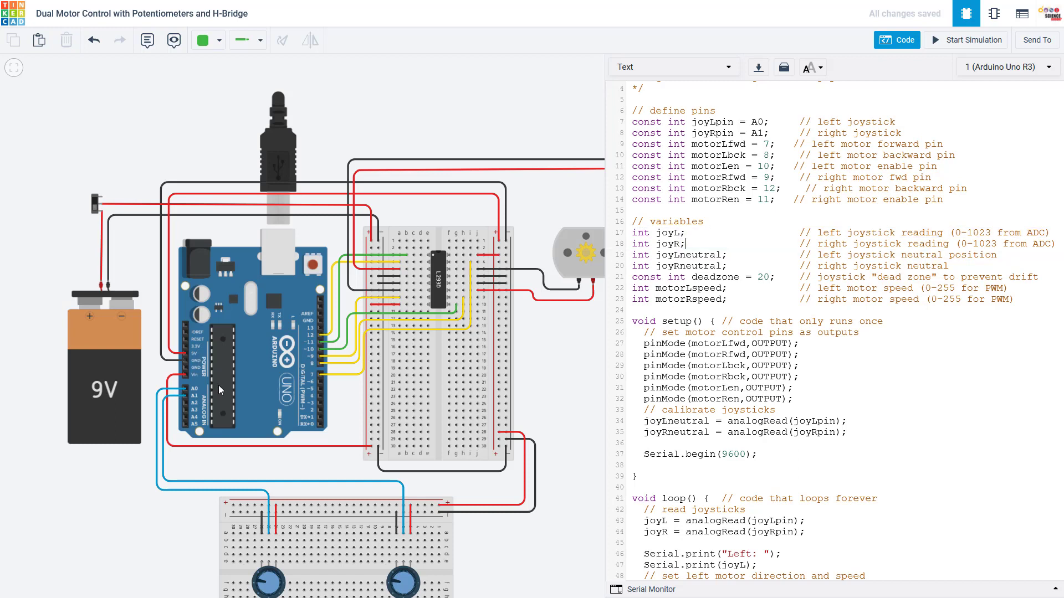
left_click_drag(734, 266, 632, 258)
scroll(721, 255, "up", 1)
scroll(764, 249, "down", 2)
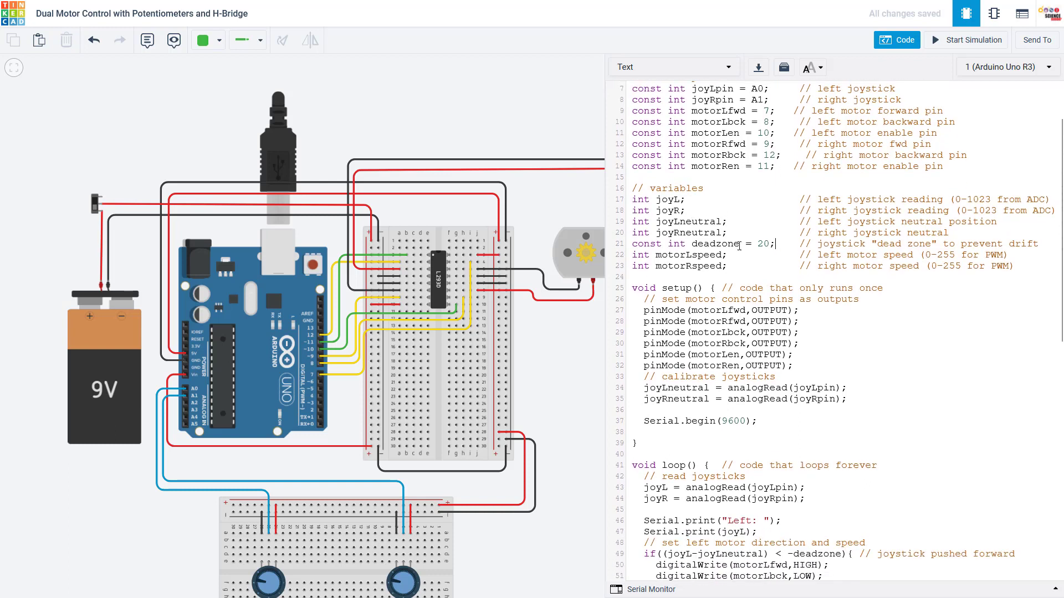
left_click_drag(775, 245, 631, 245)
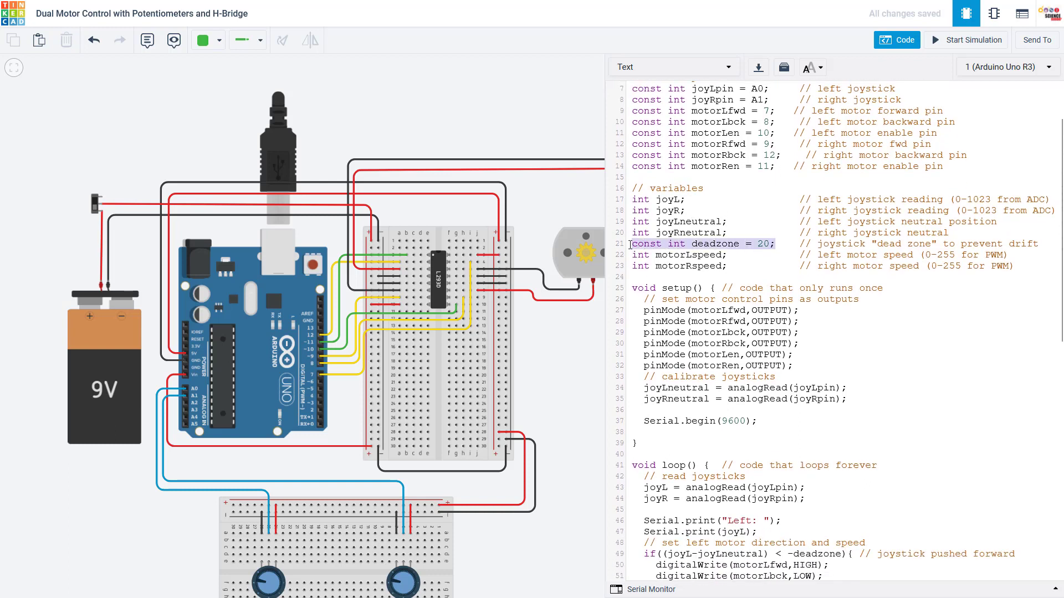
left_click(691, 242)
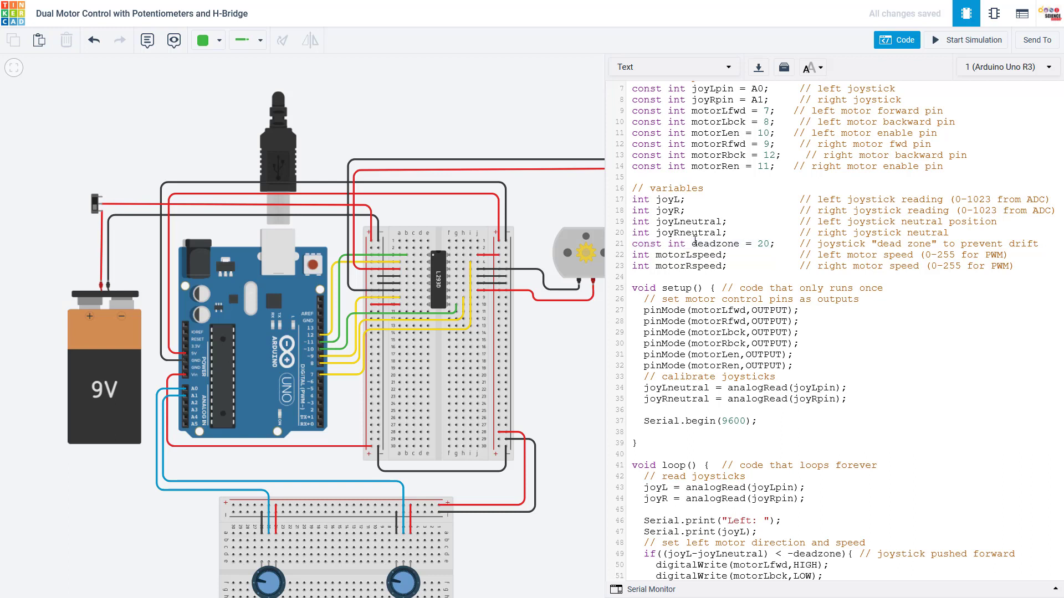
left_click_drag(779, 243, 630, 244)
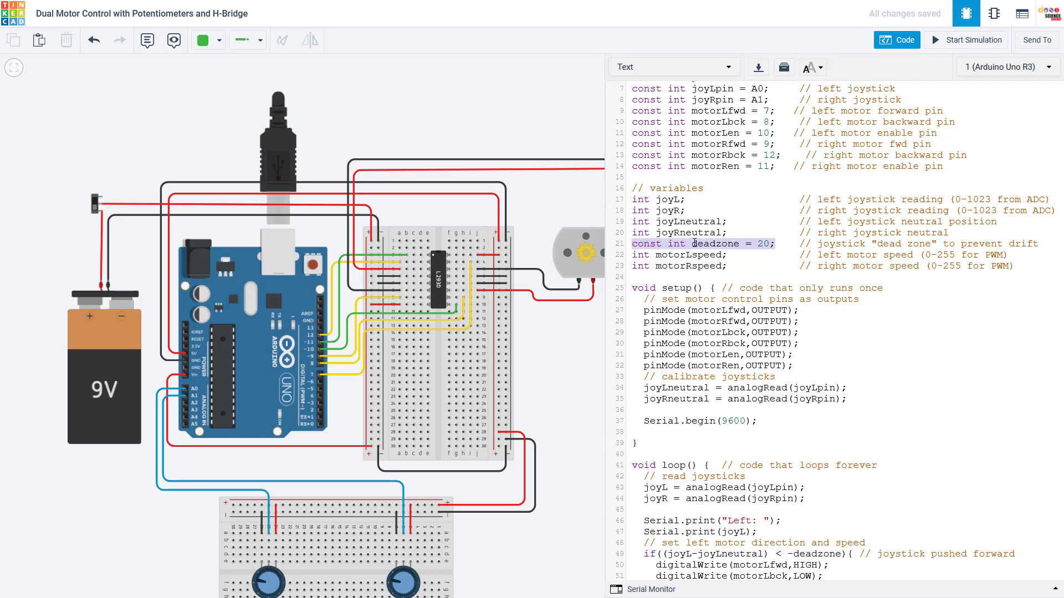
scroll(726, 259, "down", 3)
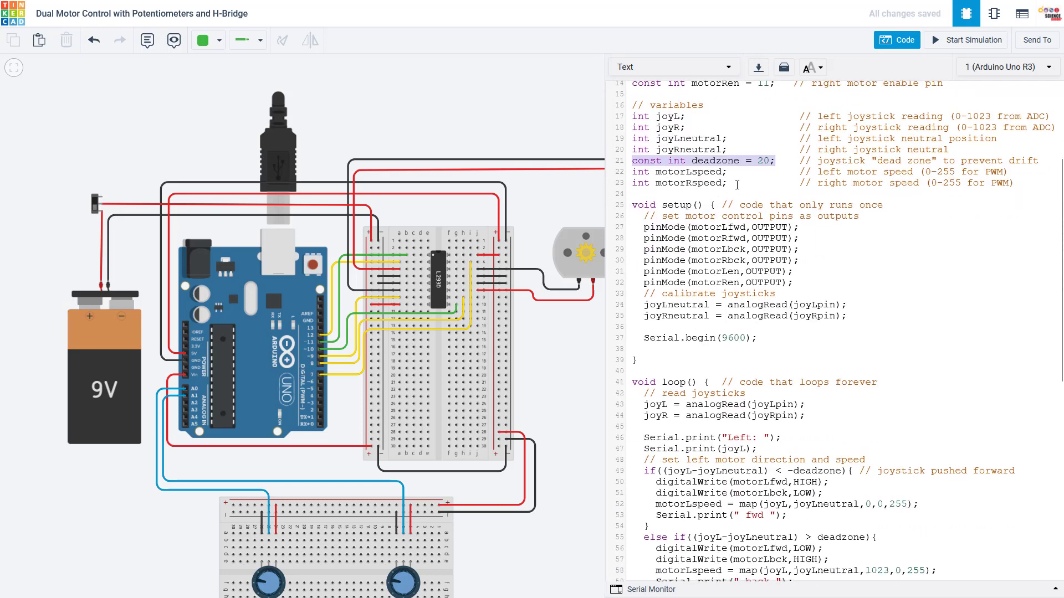
left_click_drag(738, 185, 632, 172)
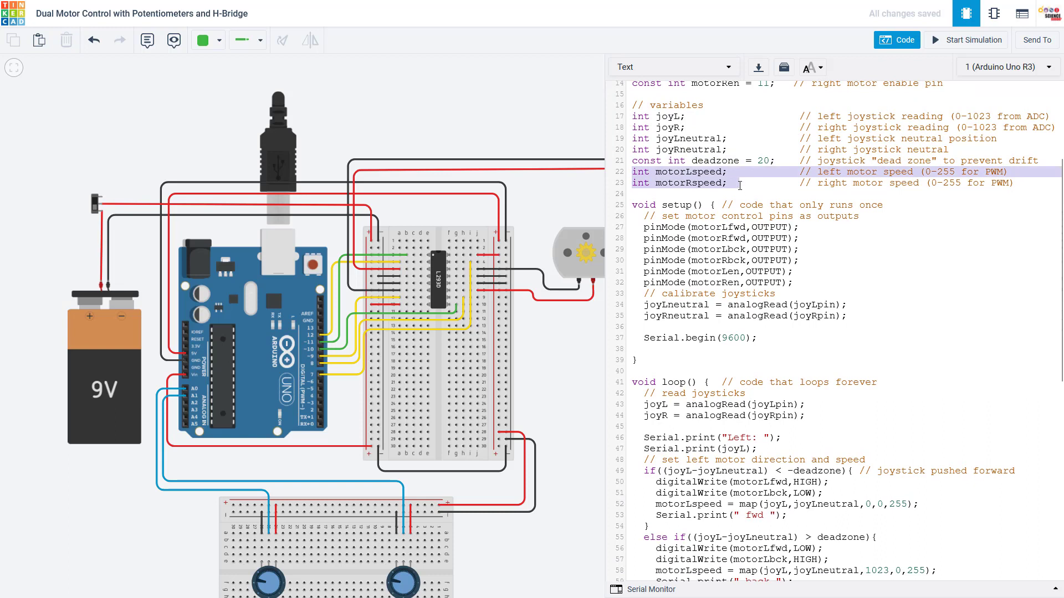
left_click(794, 280)
left_click_drag(794, 280, 635, 229)
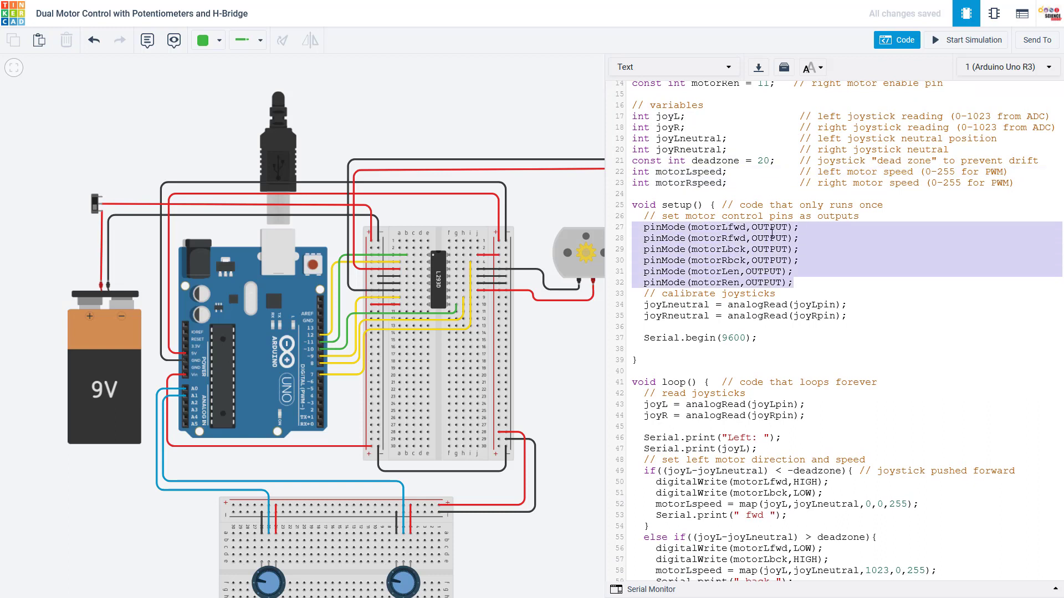
left_click(734, 227)
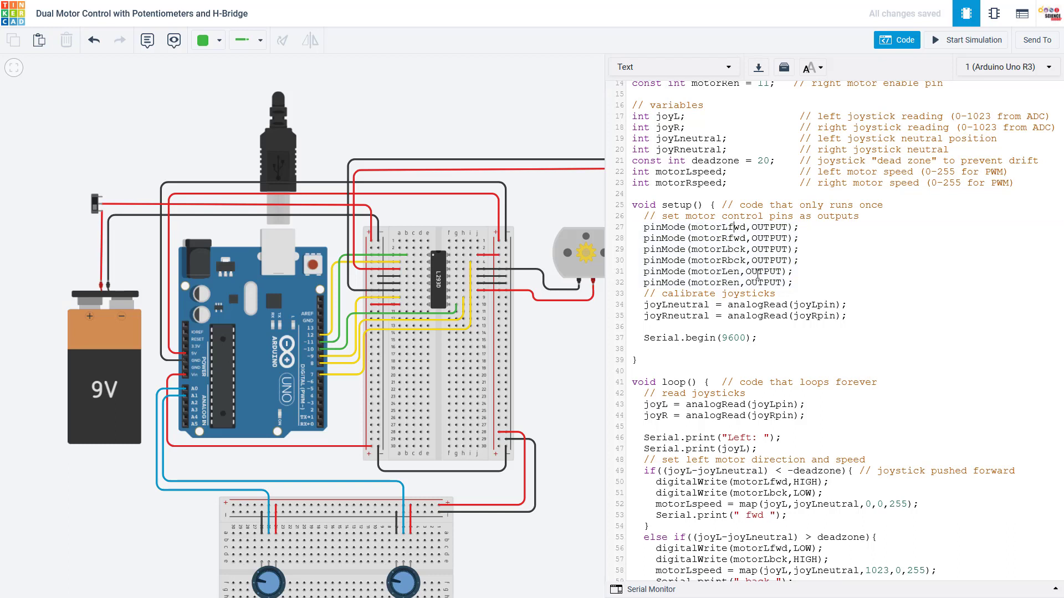
left_click_drag(798, 284, 632, 271)
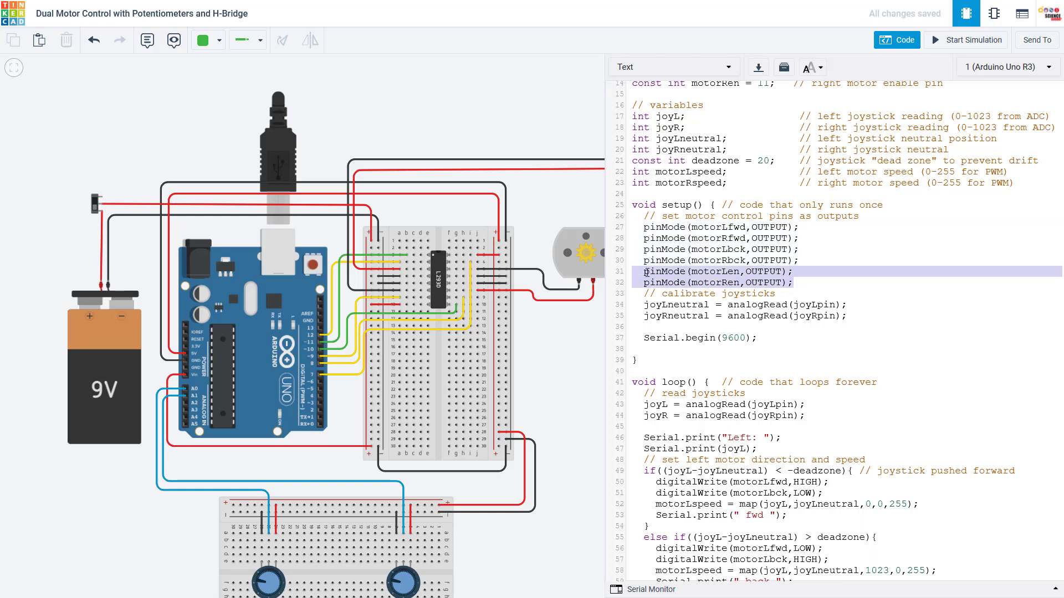
left_click(655, 272)
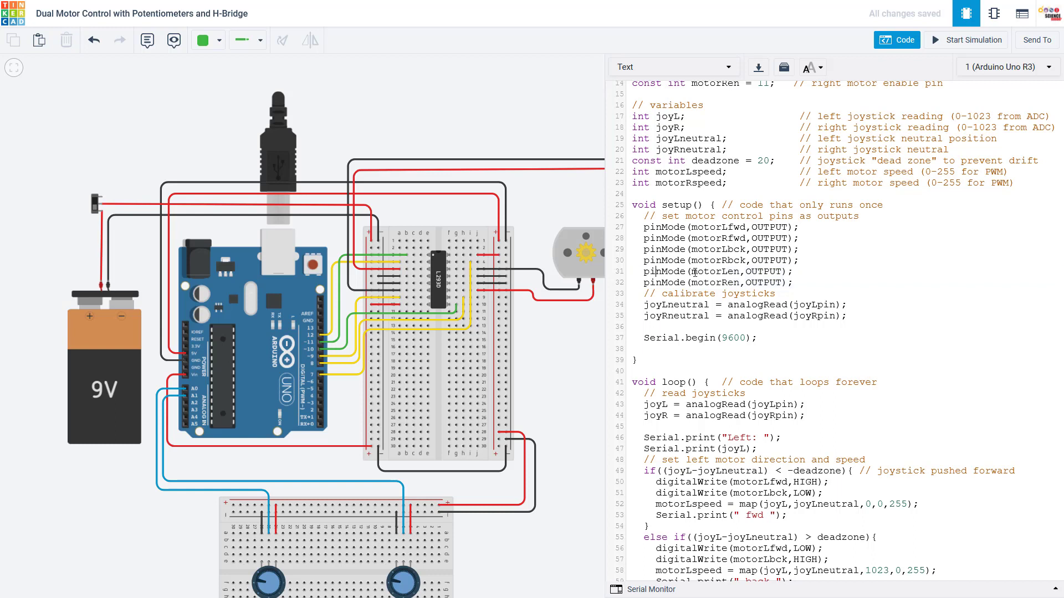
left_click_drag(799, 283, 636, 275)
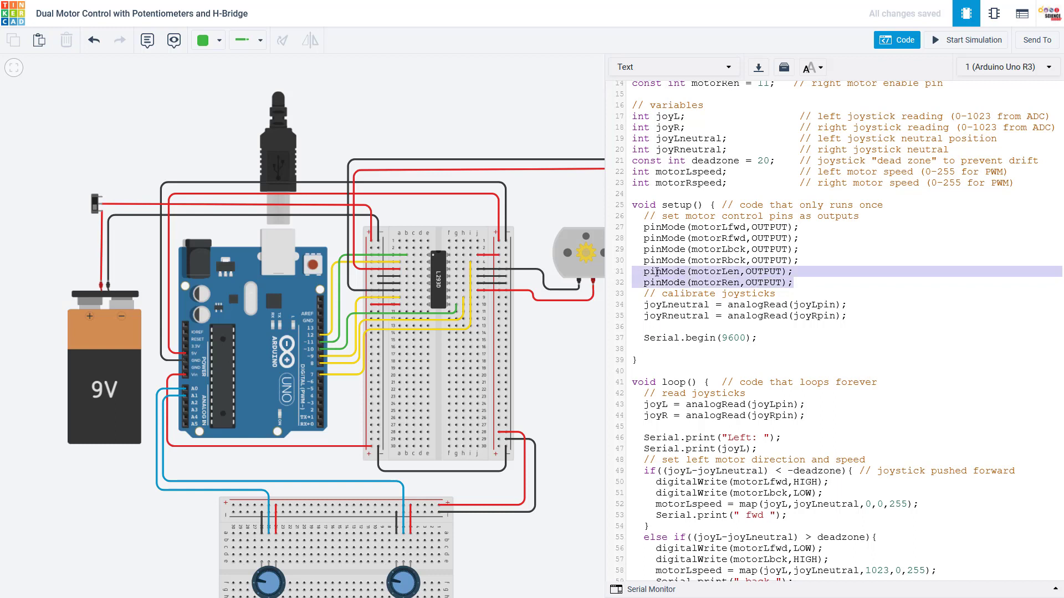
left_click(663, 272)
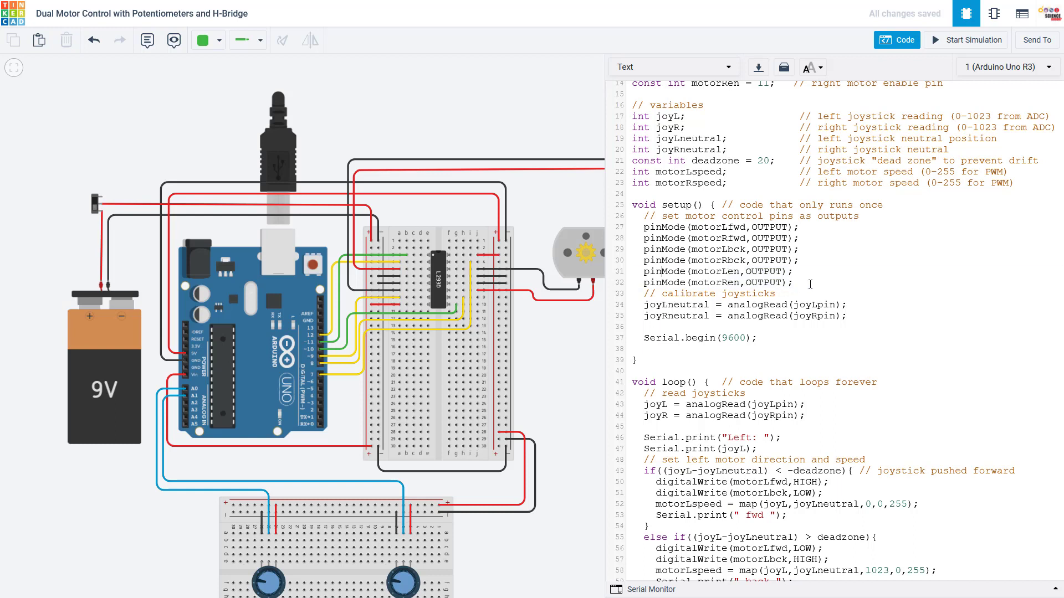
left_click_drag(810, 284, 631, 272)
left_click(676, 304)
scroll(715, 305, "down", 1)
left_click_drag(854, 285, 636, 275)
left_click(718, 271)
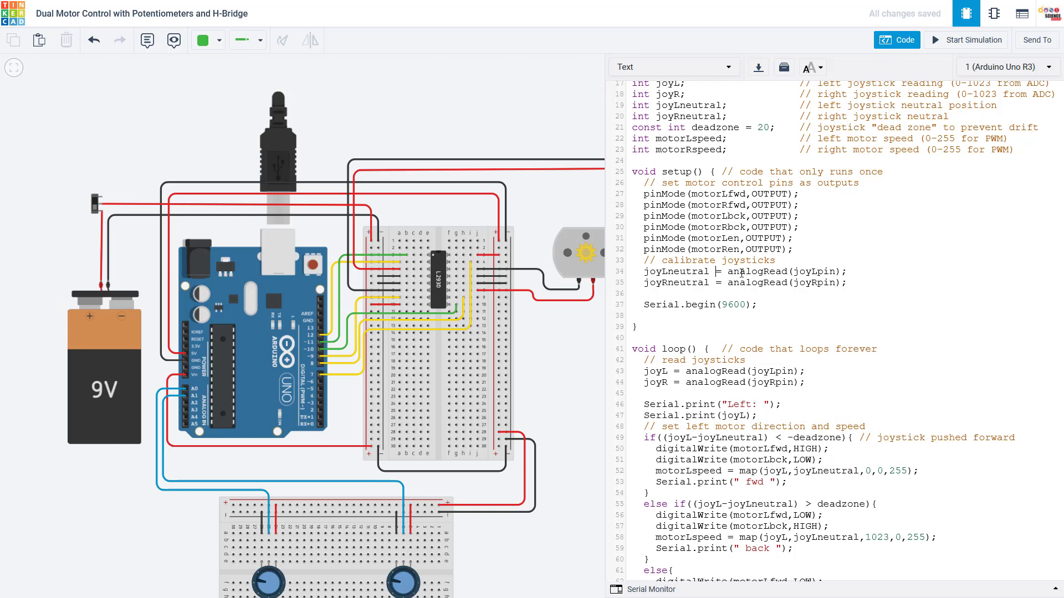
key("Right")
left_click_drag(732, 272, 852, 272)
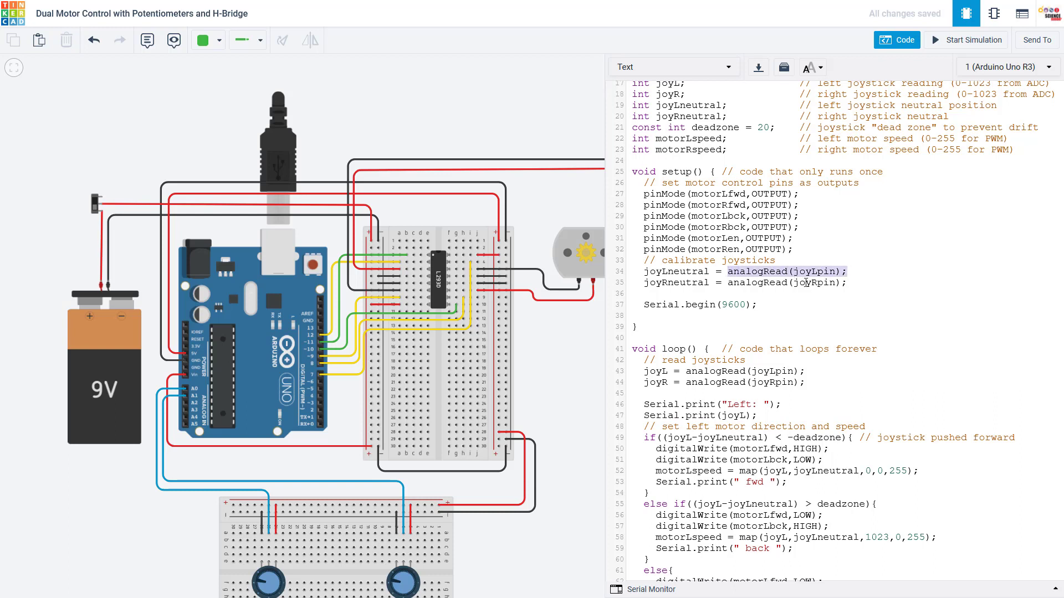
left_click_drag(643, 272, 715, 272)
scroll(684, 282, "down", 3)
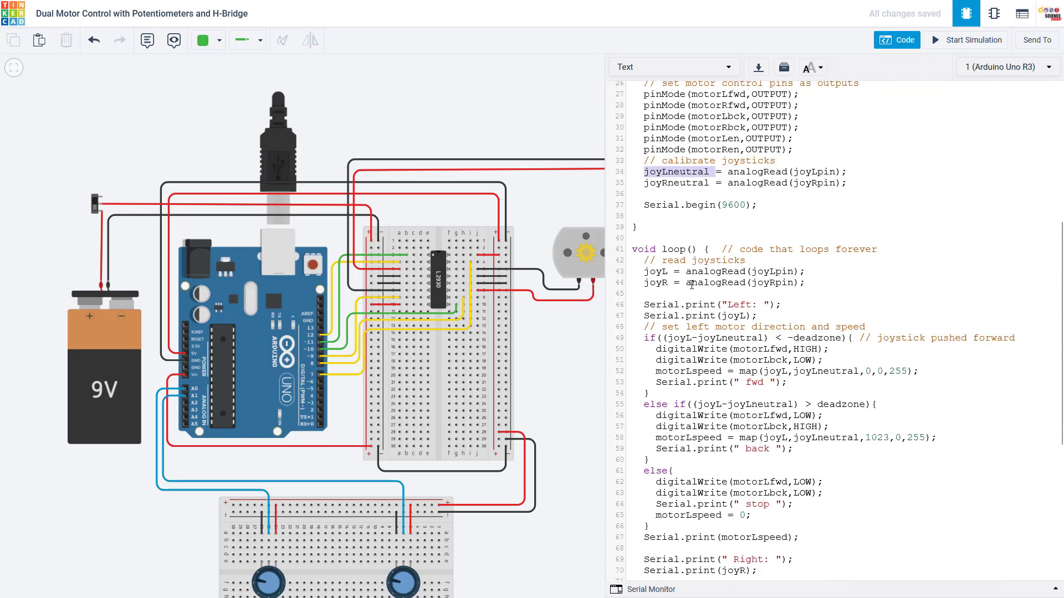
left_click_drag(764, 206, 642, 209)
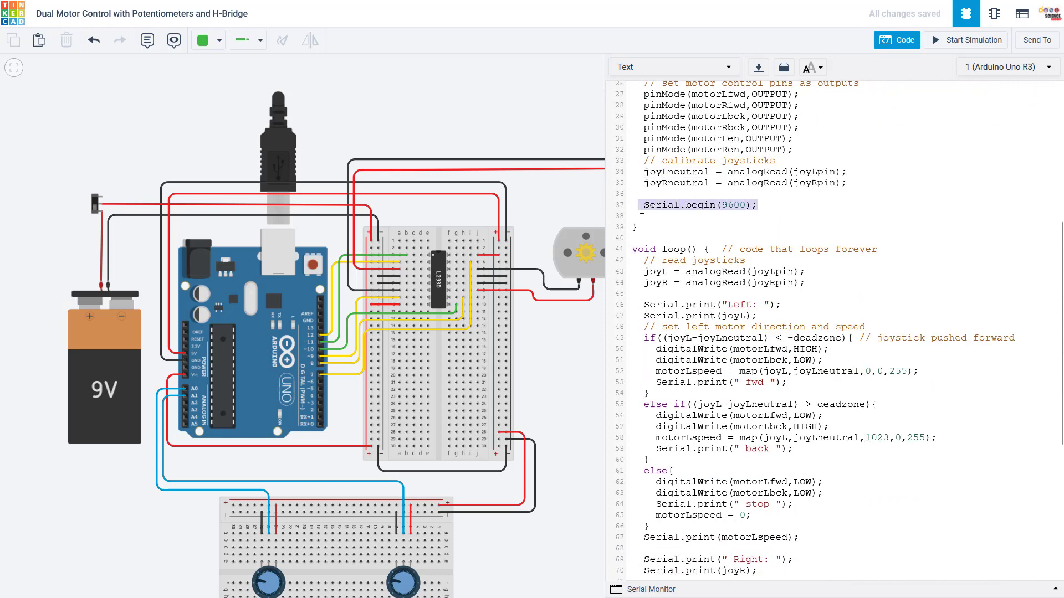
scroll(709, 258, "down", 4)
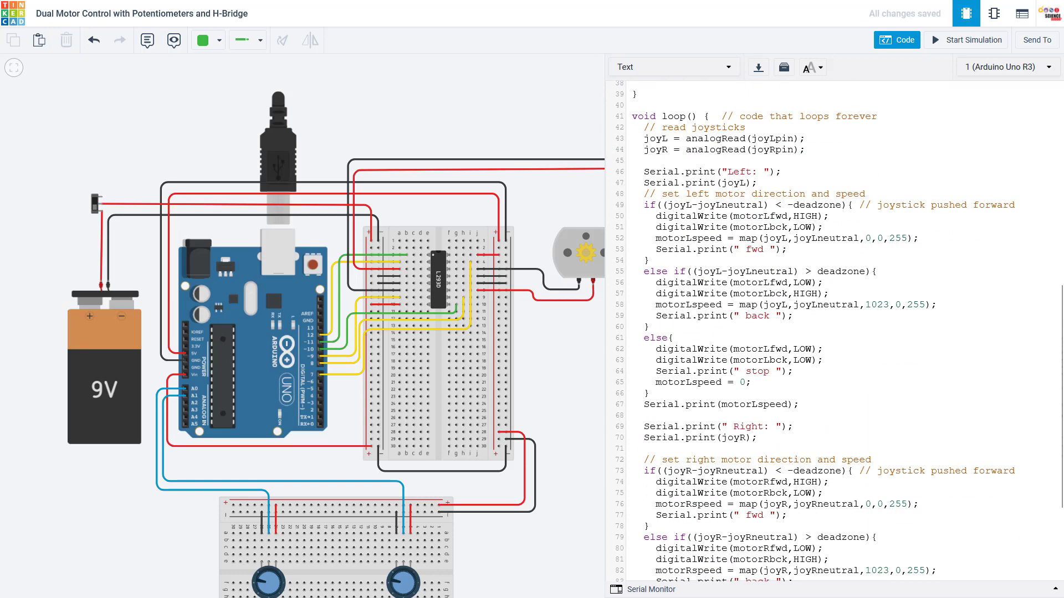
scroll(804, 275, "up", 4)
left_click_drag(805, 275, 644, 263)
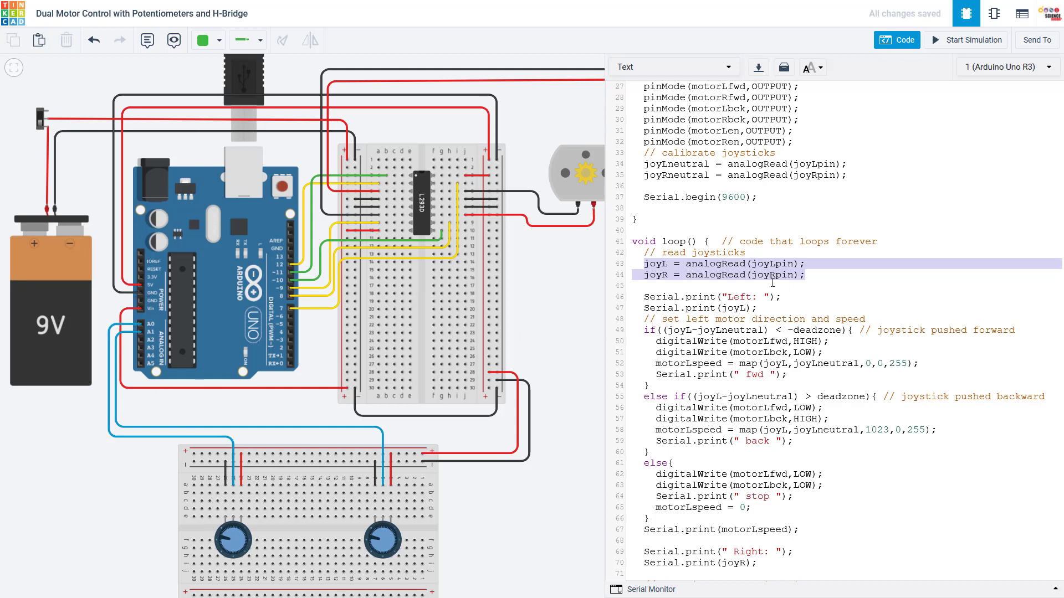
key("Right")
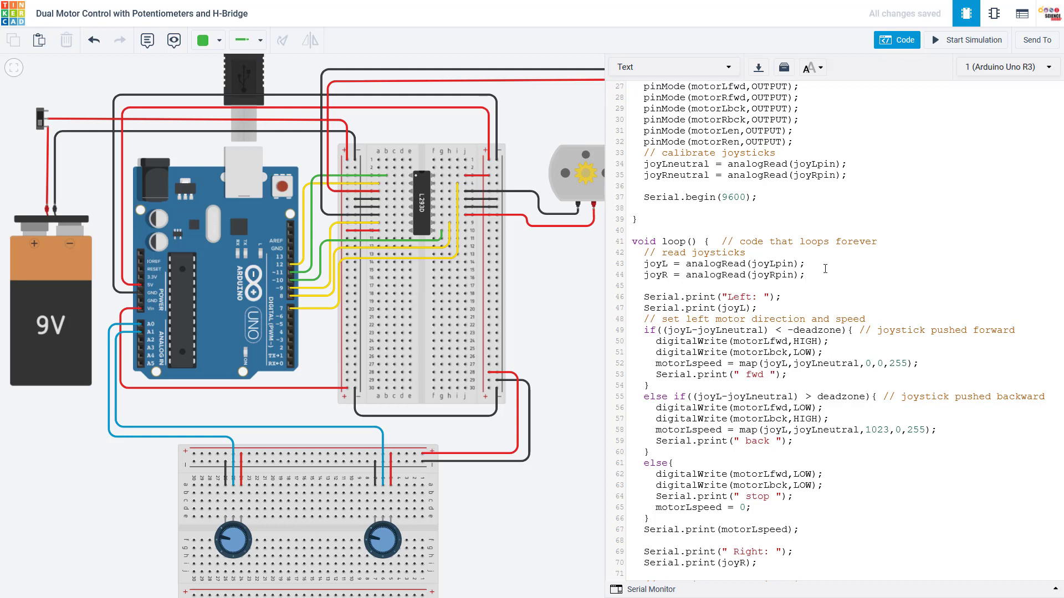
left_click_drag(664, 520, 643, 329)
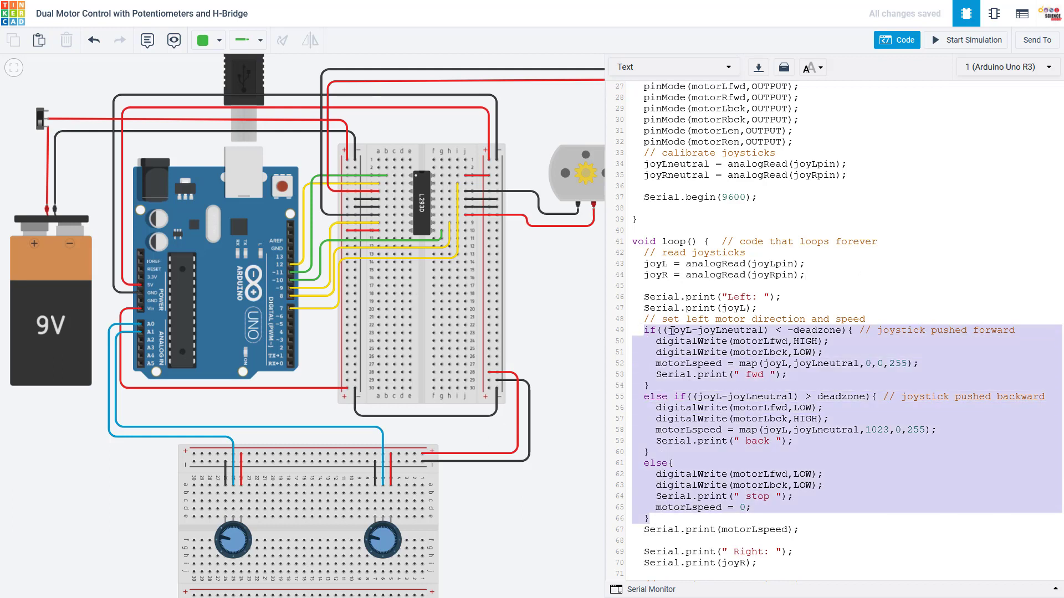
left_click(671, 331)
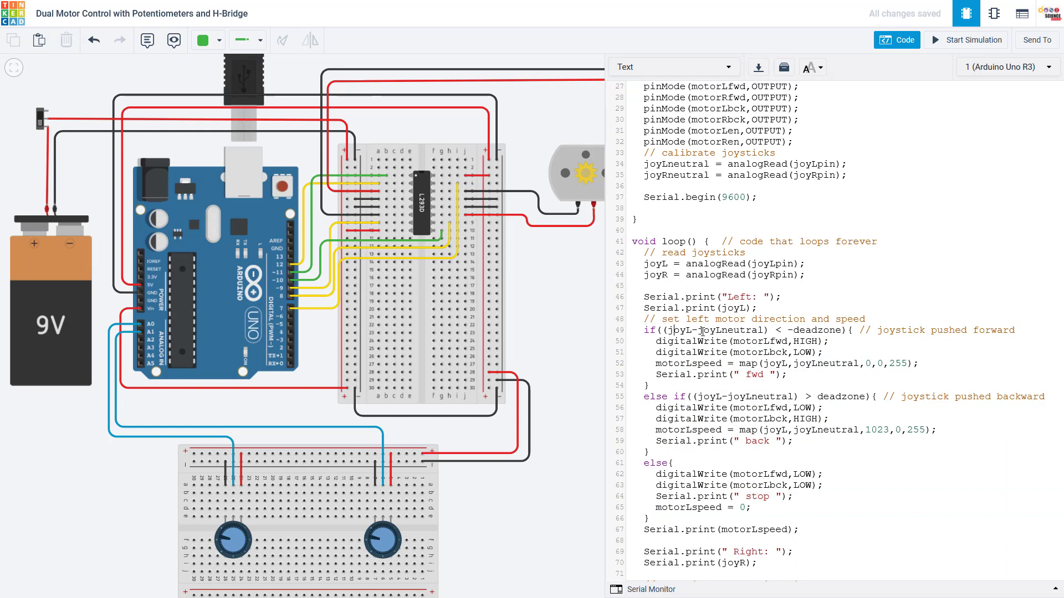
double_click(687, 331)
left_click_drag(787, 331, 841, 332)
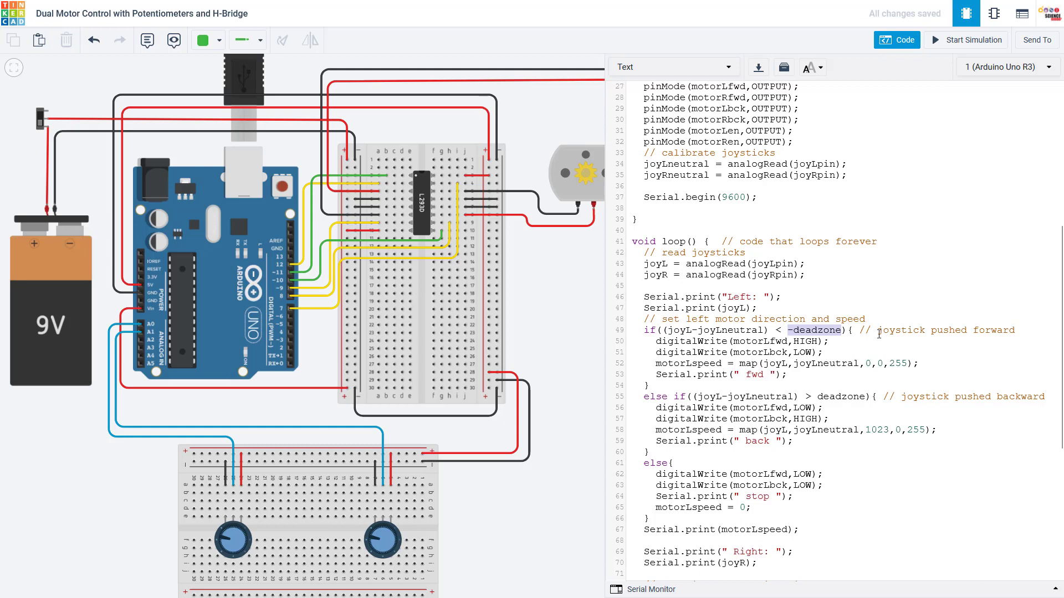
left_click_drag(877, 332, 1018, 333)
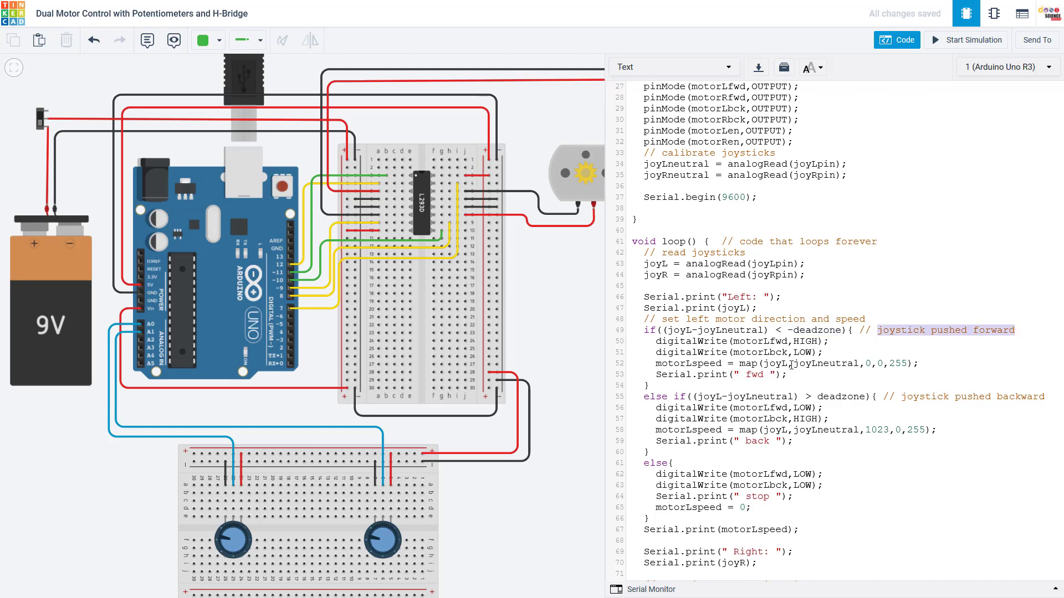
left_click_drag(824, 354, 656, 342)
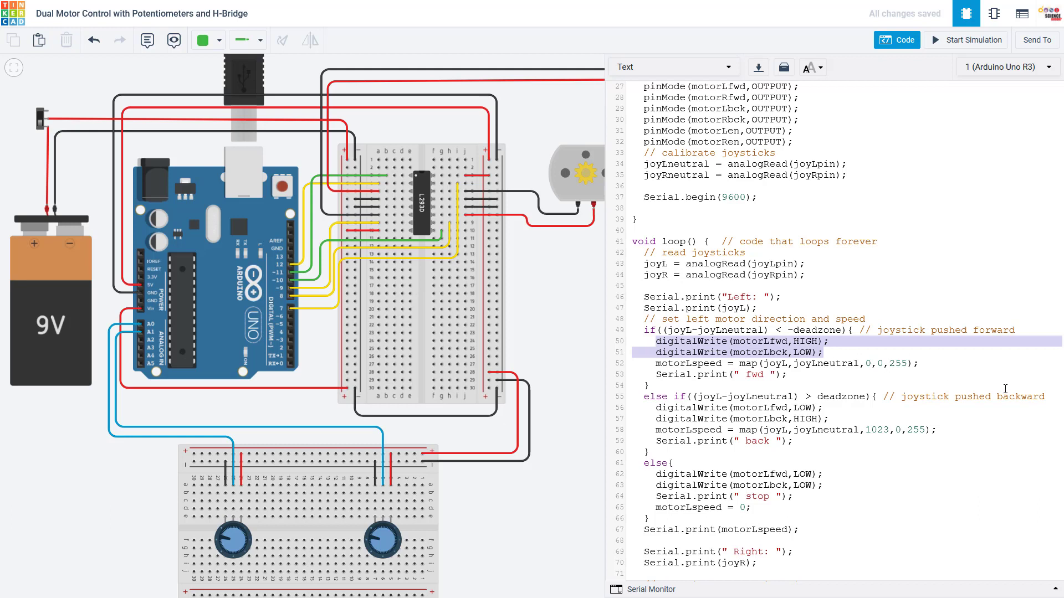
left_click_drag(1047, 397, 901, 398)
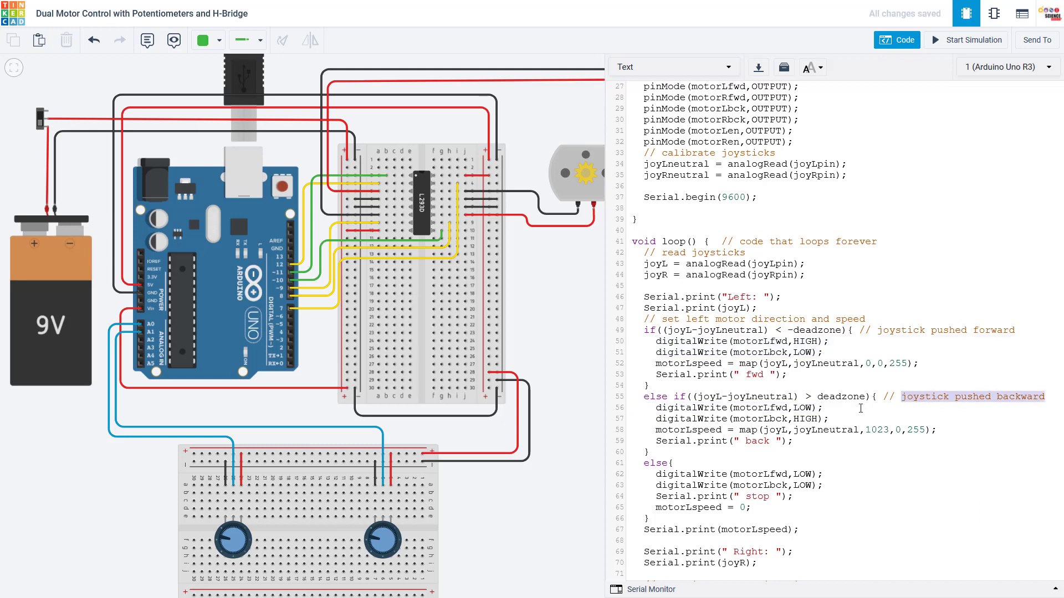
left_click_drag(829, 420, 657, 408)
left_click_drag(667, 523, 646, 462)
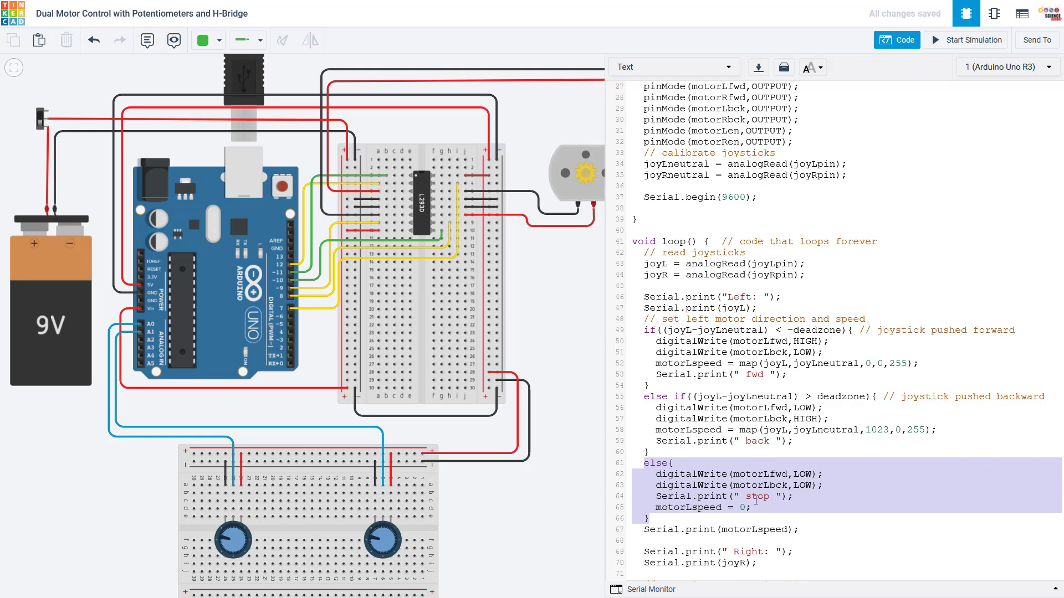
left_click_drag(655, 342, 830, 341)
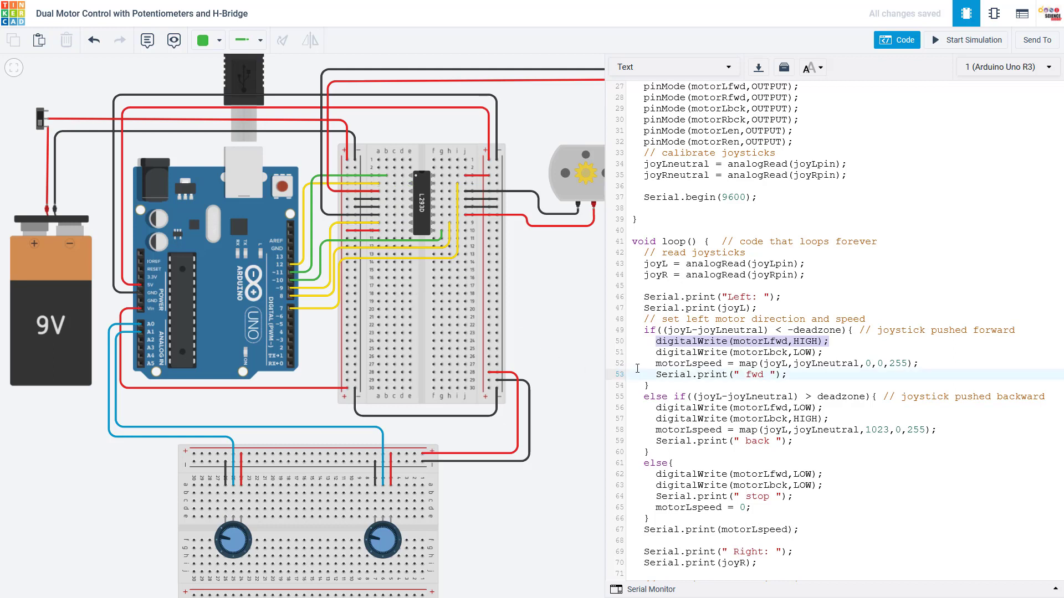
left_click_drag(661, 364, 722, 363)
left_click_drag(825, 369, 933, 367)
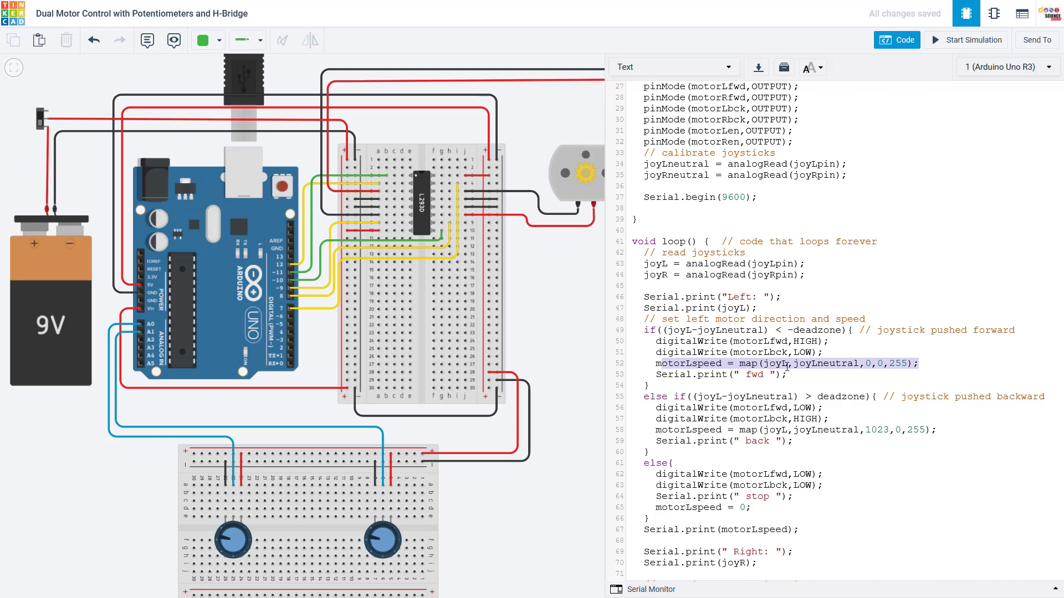
left_click_drag(880, 369, 907, 367)
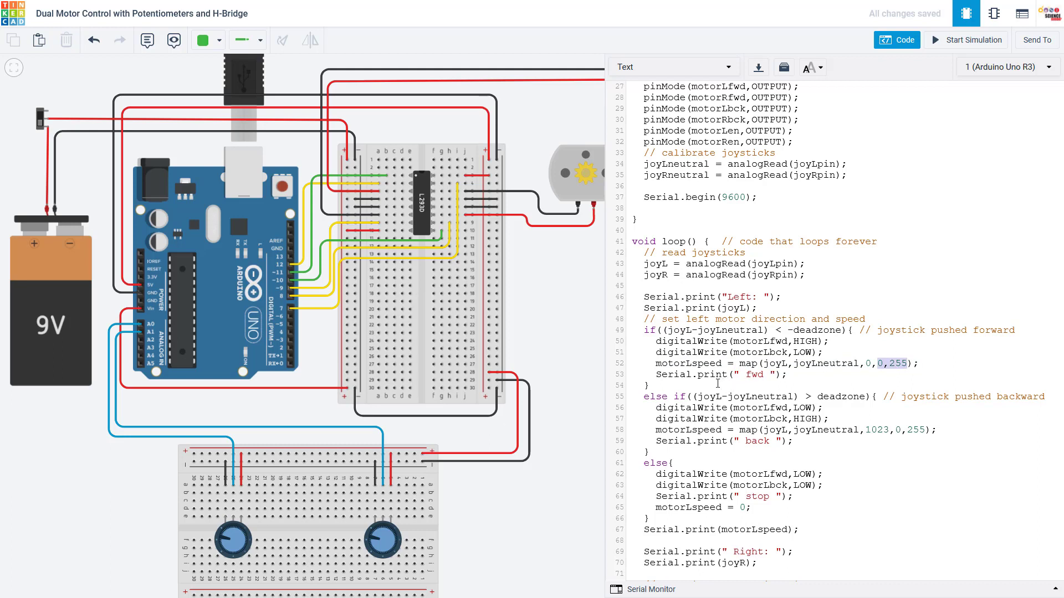
scroll(639, 392, "down", 1)
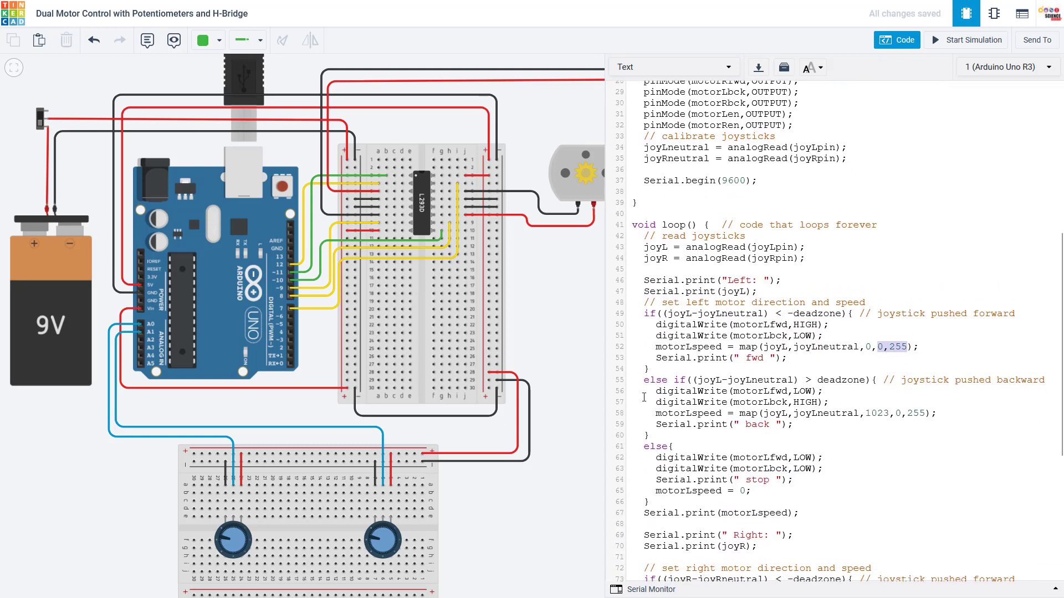
scroll(706, 383, "down", 8)
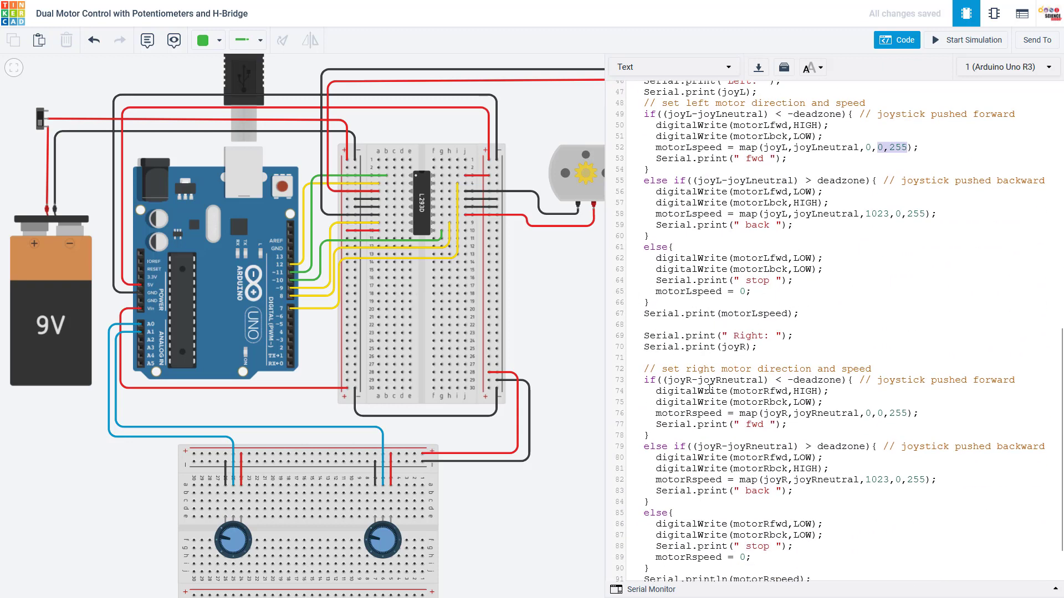
left_click_drag(765, 506, 645, 330)
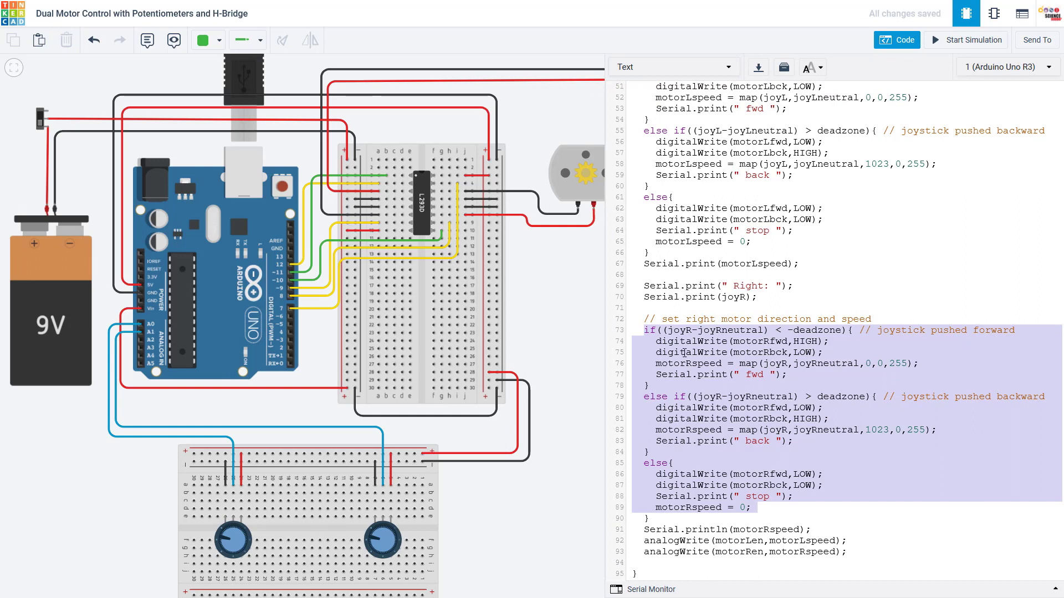
left_click(685, 353)
left_click_drag(847, 552, 631, 542)
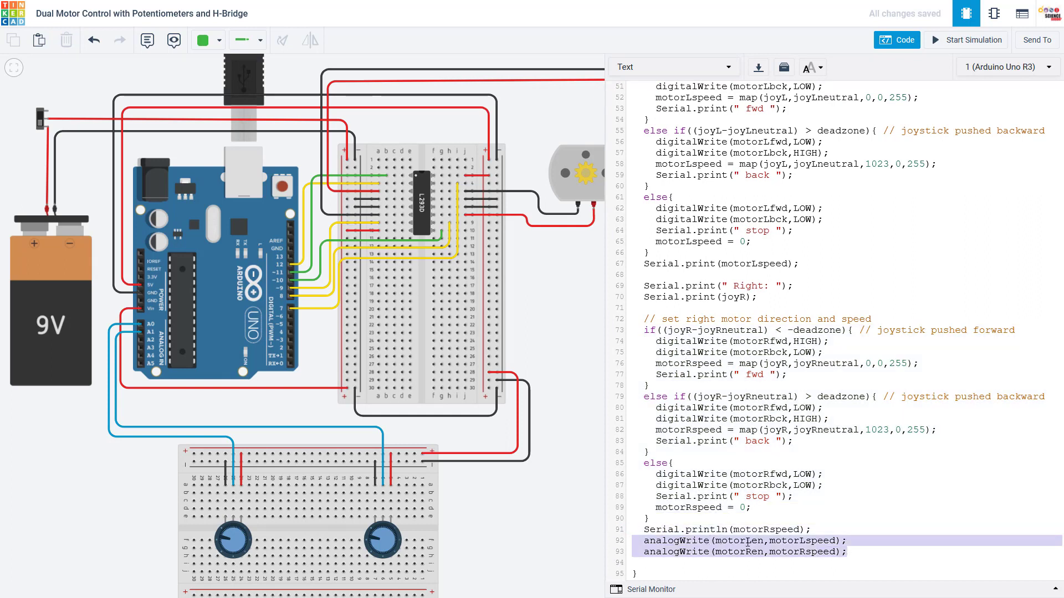
left_click(712, 540)
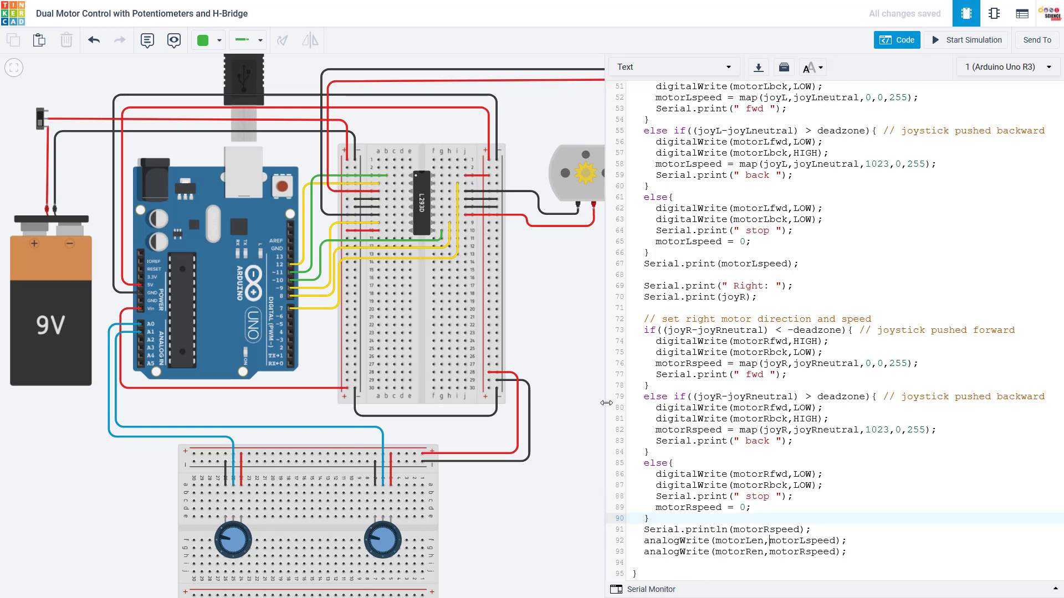
scroll(644, 287, "up", 8)
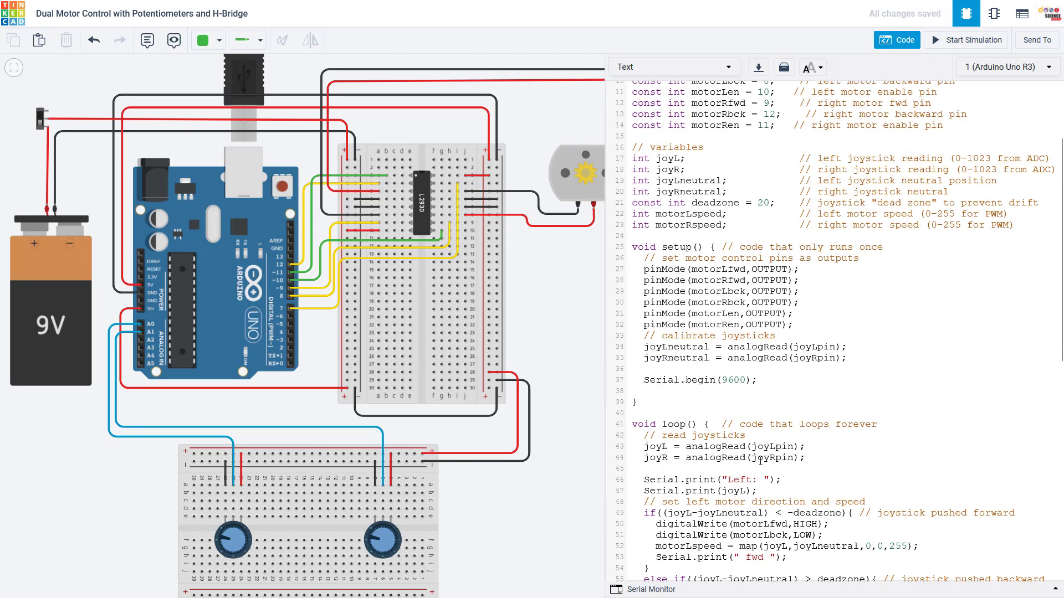
scroll(731, 491, "down", 3)
left_click_drag(805, 358, 643, 349)
scroll(703, 360, "down", 10)
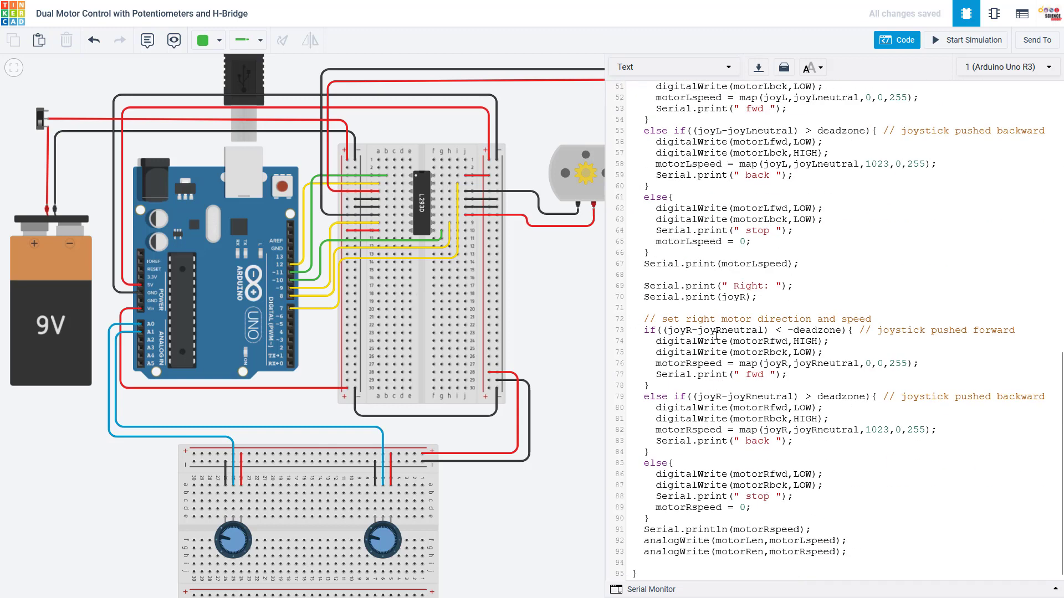
Hide the code editor and start the simulation with both motors at 0 rpm
left_click(897, 40)
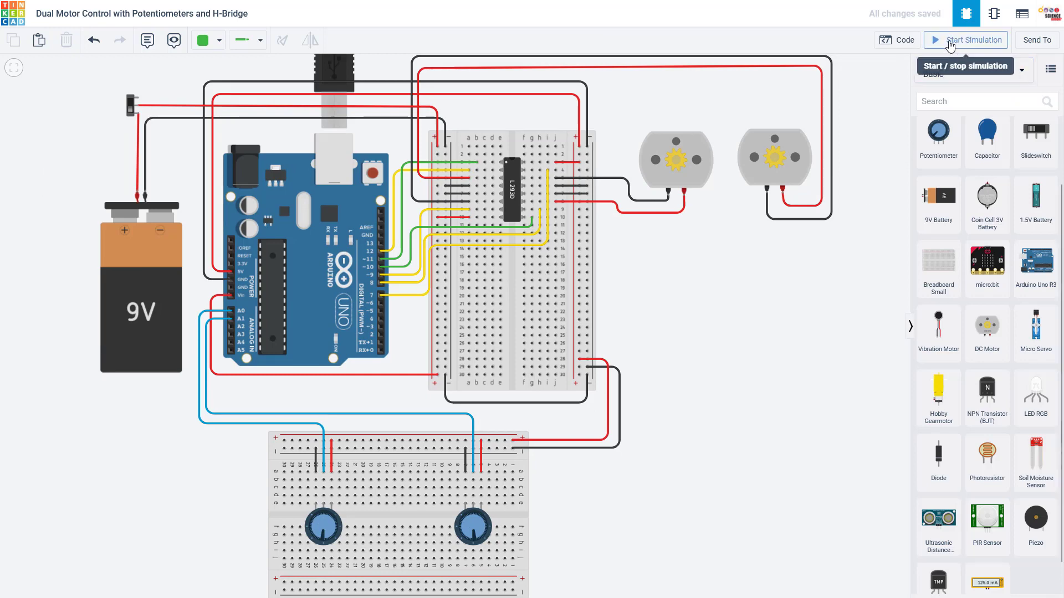
left_click(949, 43)
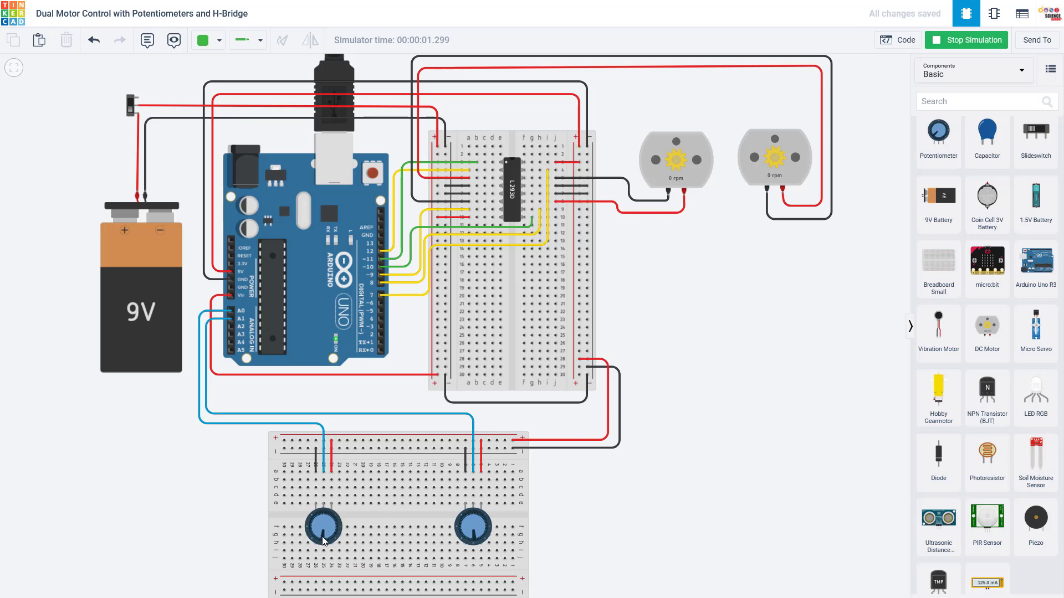
Turn the left potentiometer both ways to run the left motor forward, backward and at varying speeds
left_click_drag(322, 540, 313, 526)
scroll(669, 182, "up", 3)
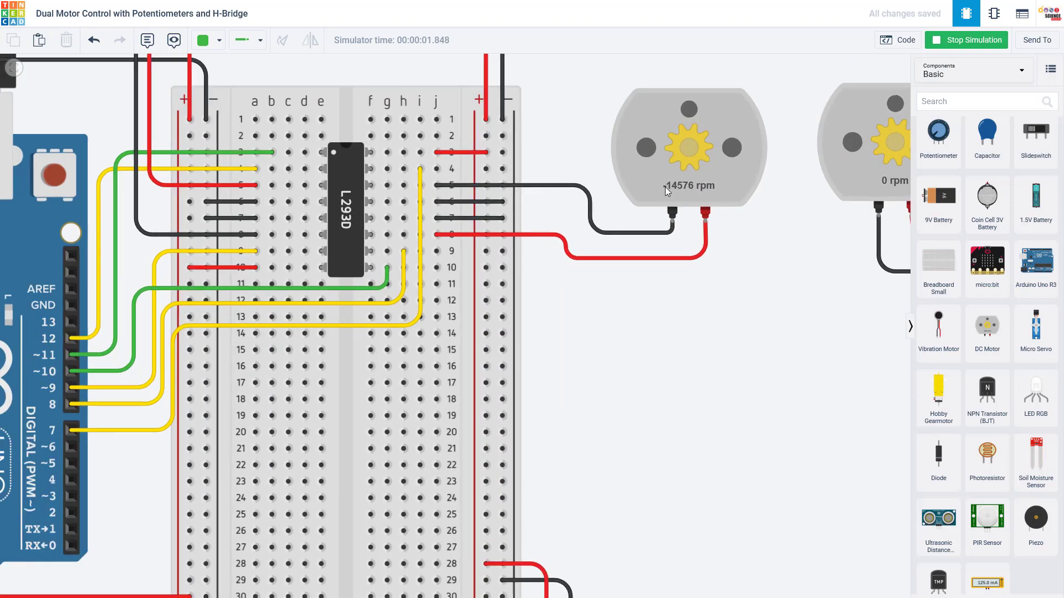
scroll(660, 188, "down", 4)
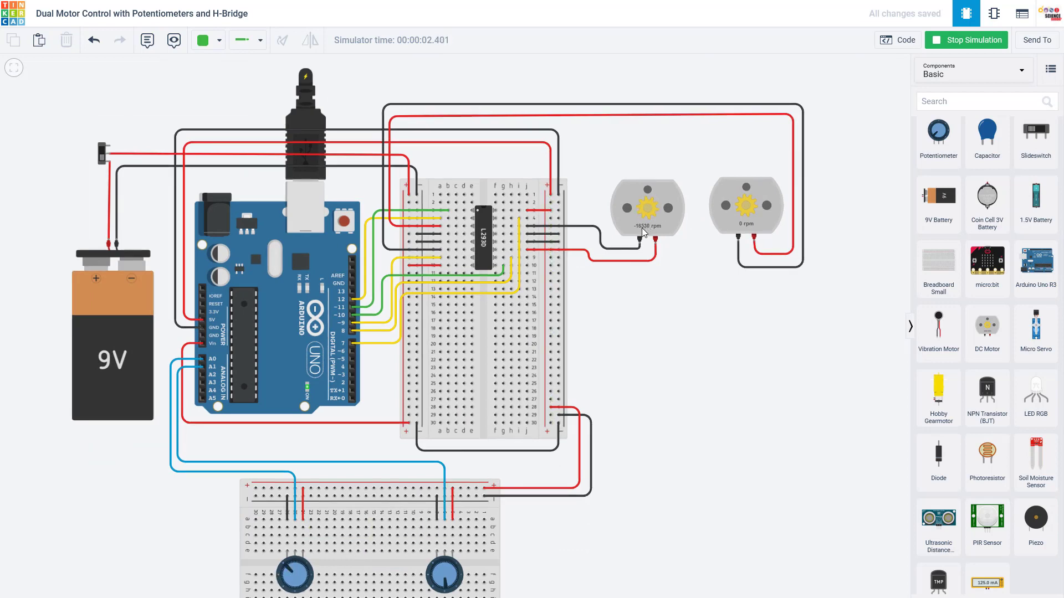
left_click_drag(292, 566, 297, 595)
left_click_drag(295, 591, 298, 591)
left_click_drag(298, 590, 312, 579)
mouse_move(293, 586)
left_mouse_down()
mouse_move(307, 565)
mouse_move(297, 594)
left_mouse_up()
Turn the right potentiometer to spin the right motor at about 15,531 rpm
left_click_drag(448, 589, 433, 583)
left_click_drag(455, 585, 458, 574)
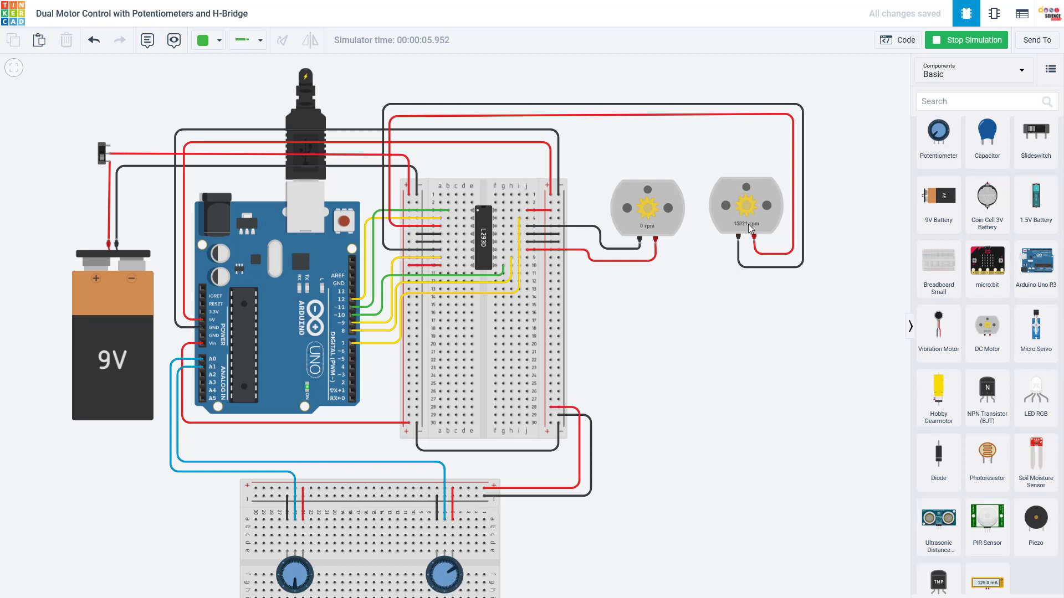